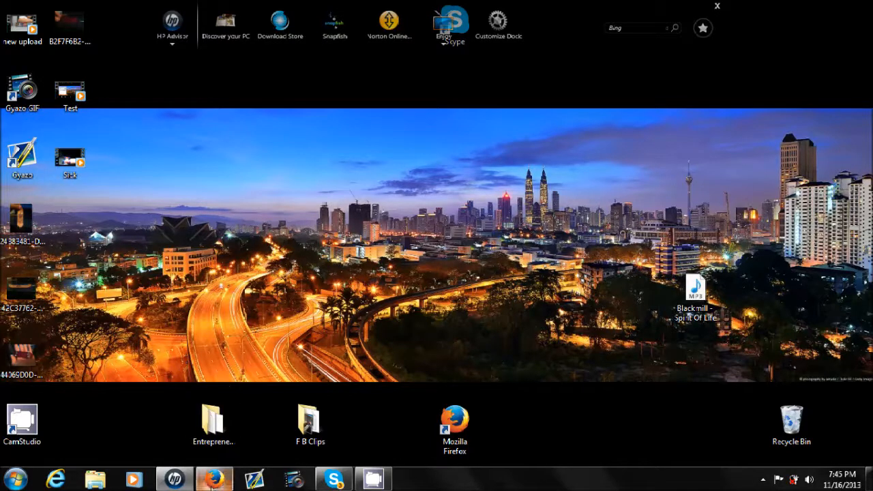
- Switch to the Weebly editor in Firefox and change the site title from the default to "Entreprenewity"
left_click(214, 479)
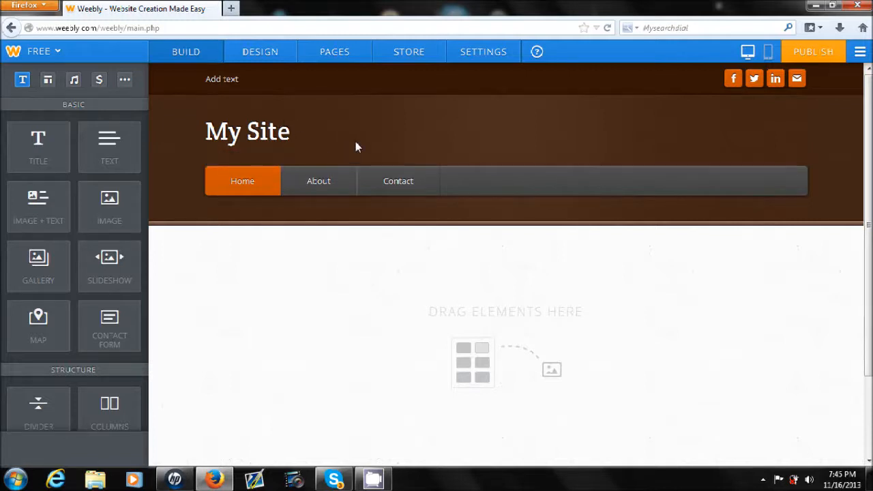
left_click(275, 126)
left_click_drag(290, 127, 143, 101)
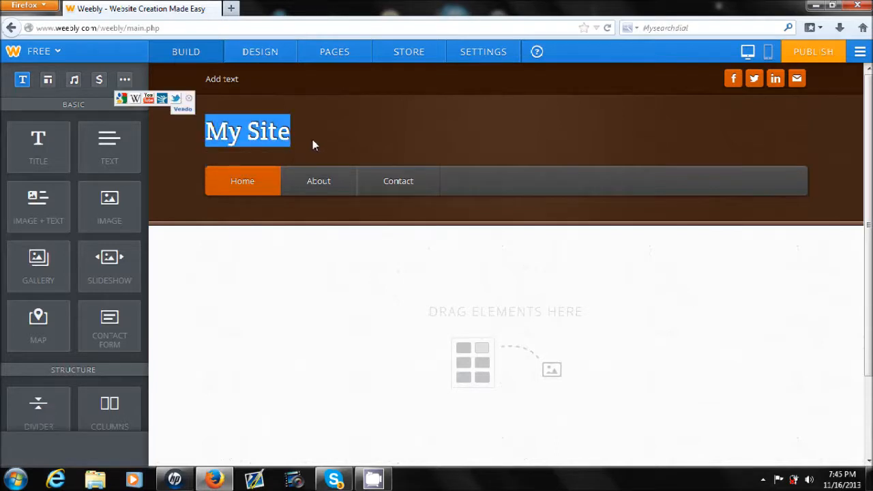
type("E")
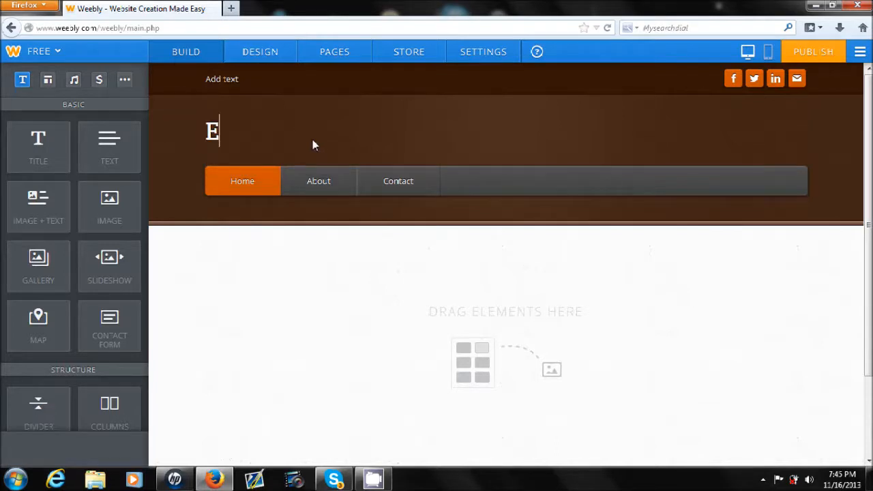
type("ntrepre")
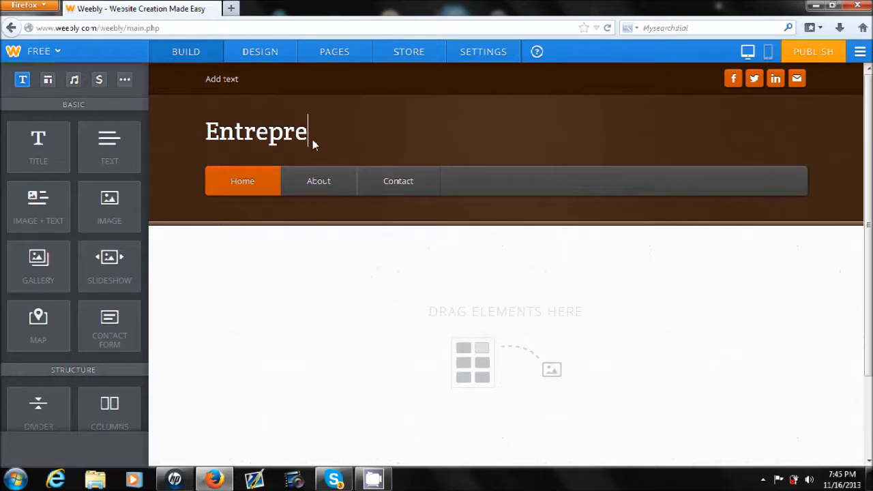
type("newoit")
key("BackSpace")
key("BackSpace")
key("BackSpace")
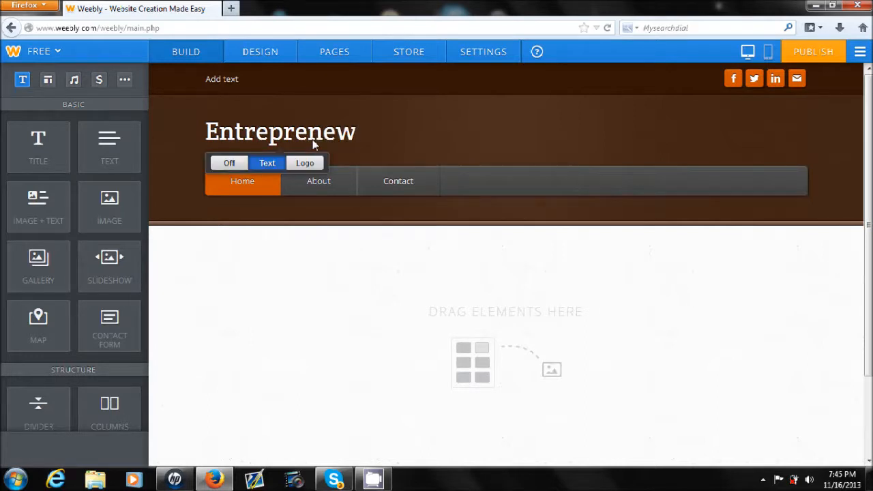
type("ity")
left_click(501, 109)
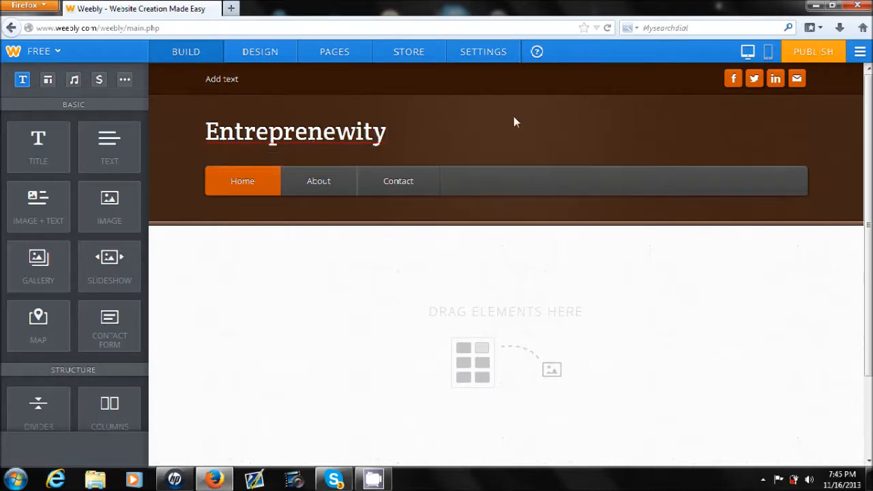
left_click(411, 135)
- Fill the text line above the site title with "Entreprenewity"
left_click(239, 81)
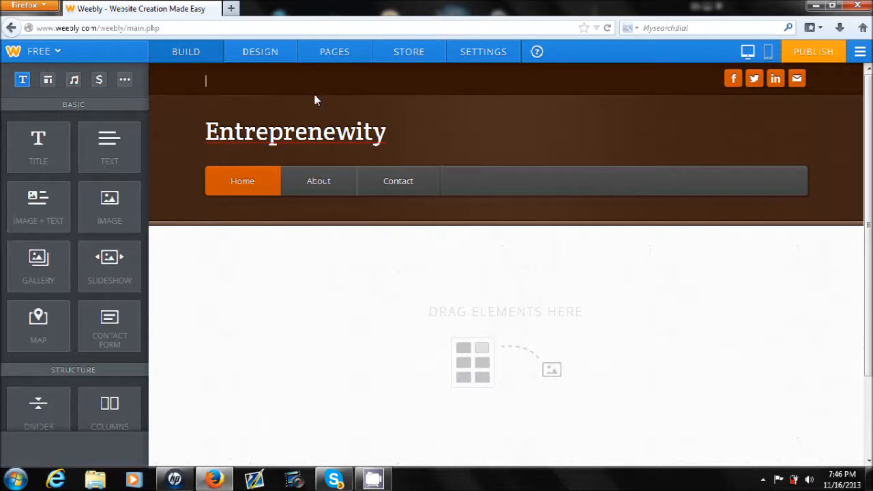
type("Entreprenewity")
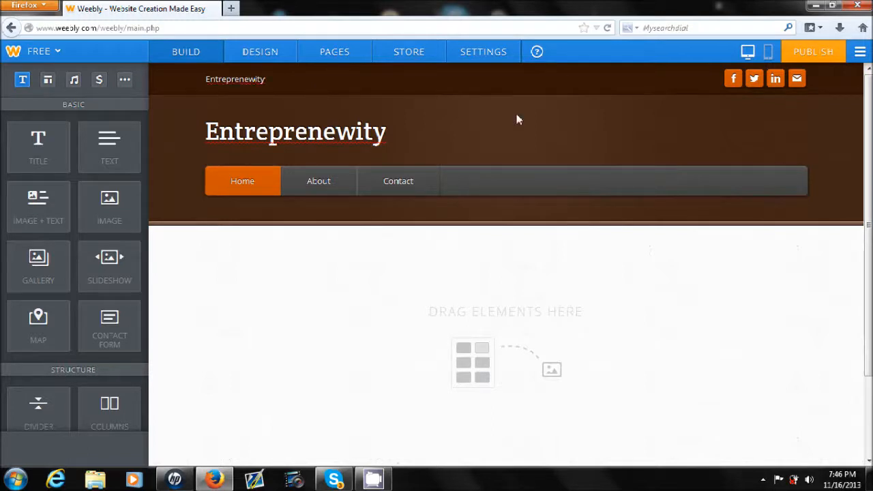
- Add a text element to the home page's content area reading "Welcome to Entreprenewity i hope you enjoy your stay."
scroll(543, 198, "down", 2)
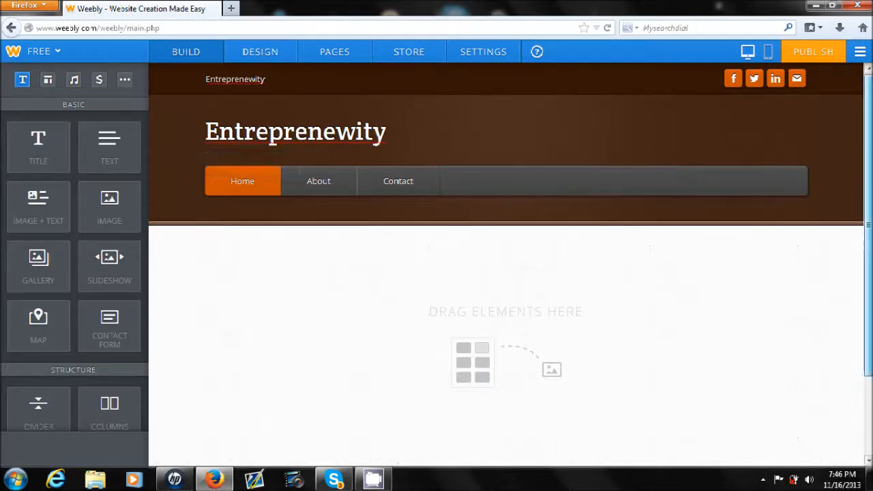
scroll(868, 230, "up", 2)
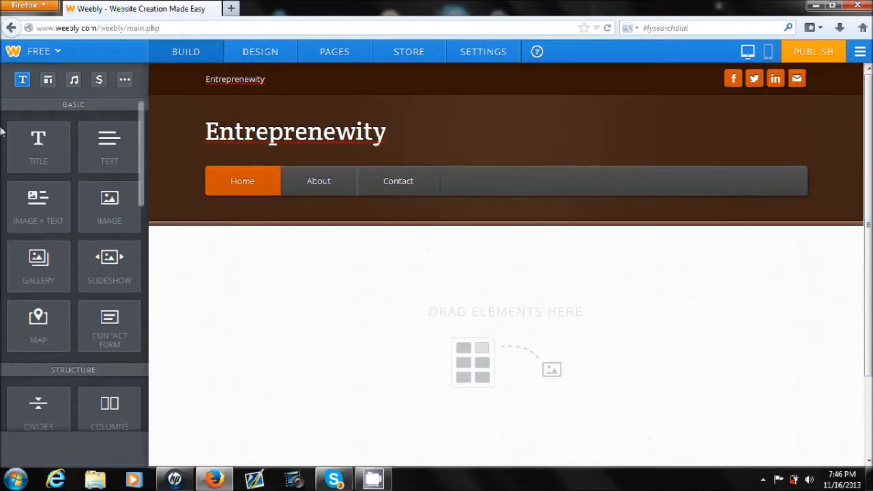
left_click_drag(42, 148, 261, 314)
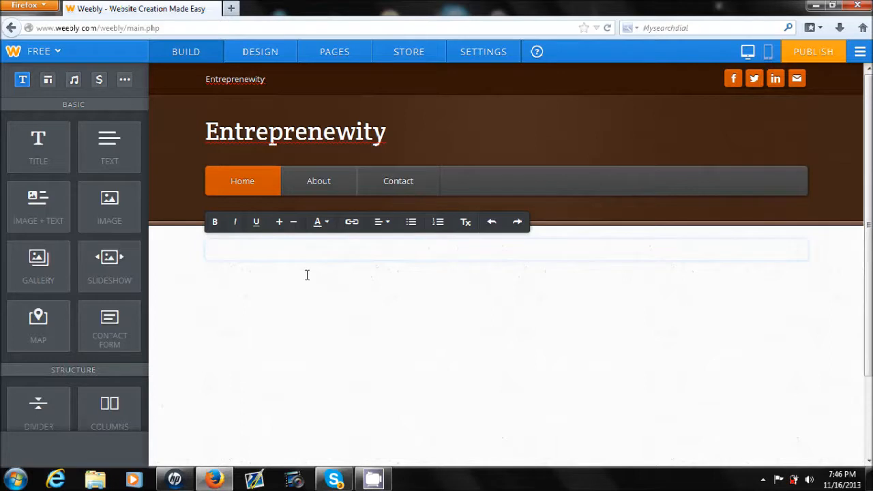
type("Welcome to Entreprenewity I hope you enjoy your stay.")
left_click(307, 274)
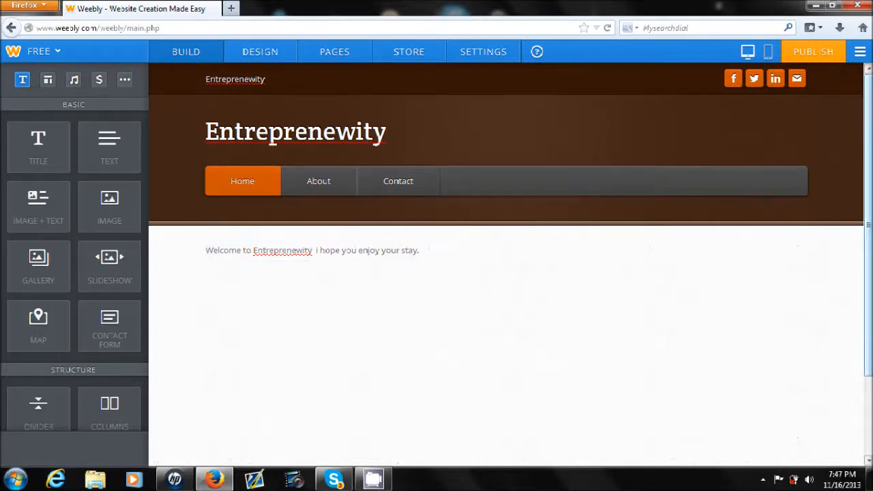
- Add an image element below the welcome text and upload the Penguins picture from Sample Pictures into it
scroll(333, 291, "down", 2)
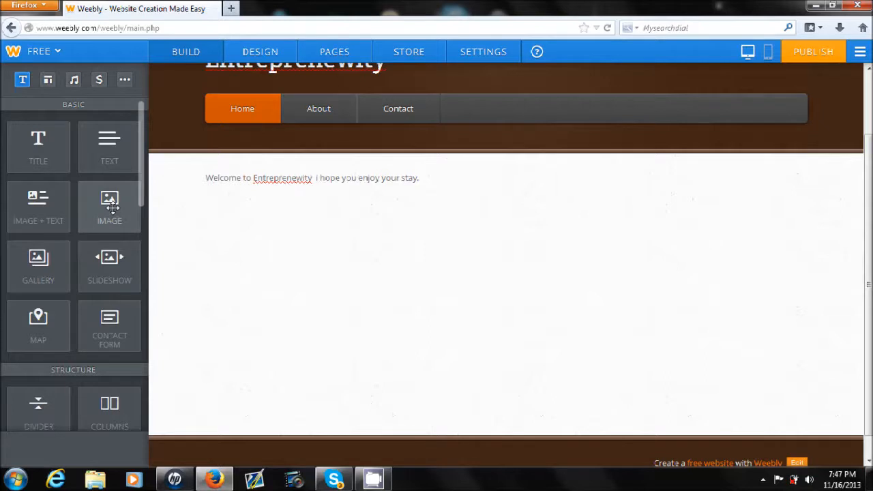
left_click_drag(108, 208, 270, 278)
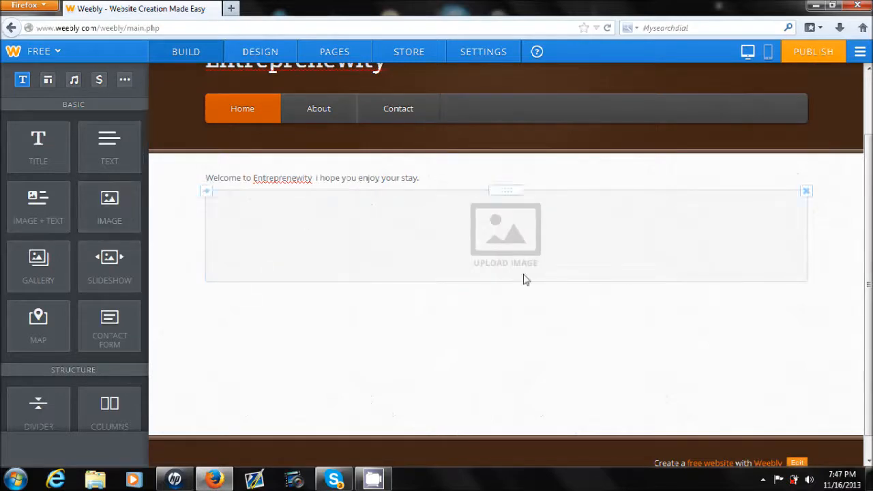
left_click(515, 244)
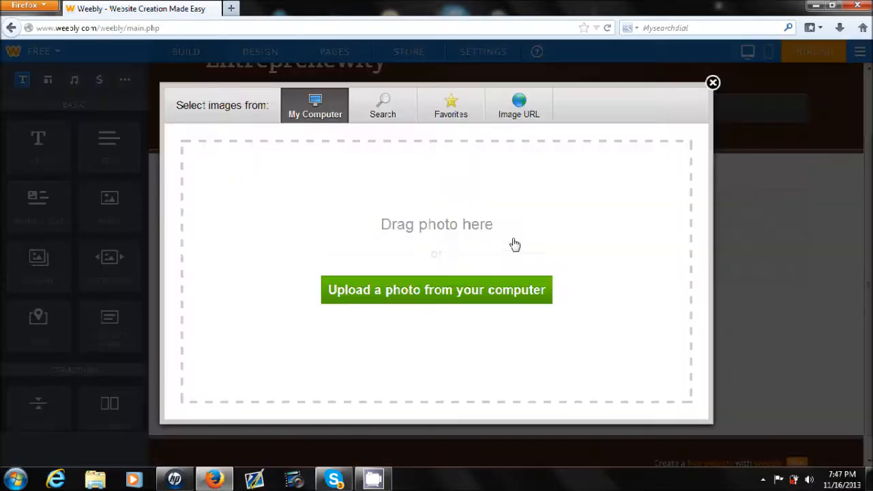
left_click(361, 289)
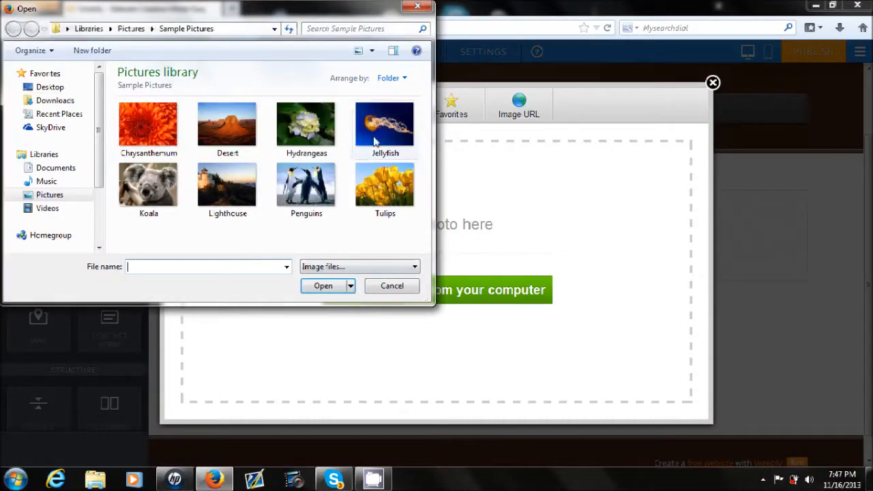
double_click(283, 198)
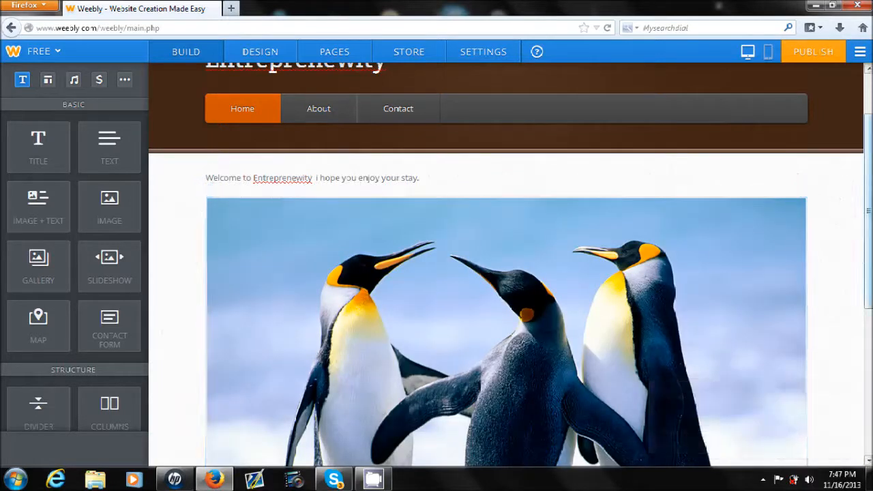
- Shrink the penguin image slightly from its lower-right corner and dismiss its image settings
scroll(852, 359, "down", 8)
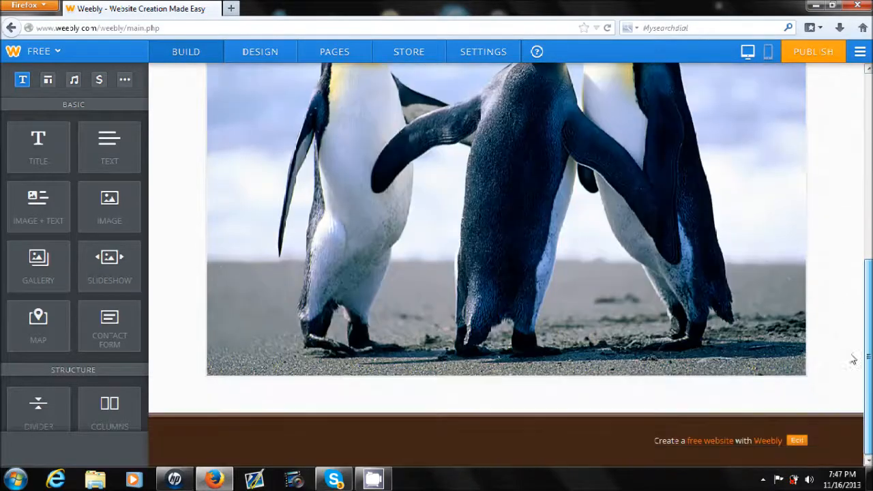
left_click_drag(868, 357, 868, 171)
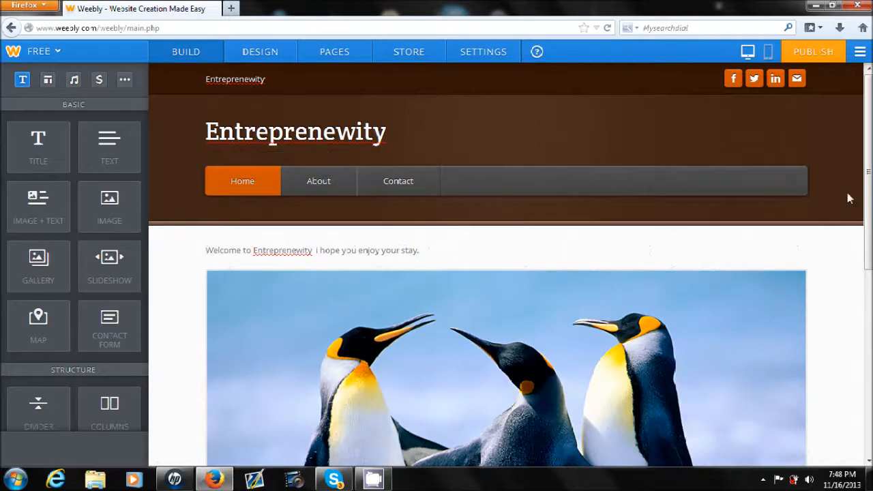
left_click_drag(868, 199, 868, 290)
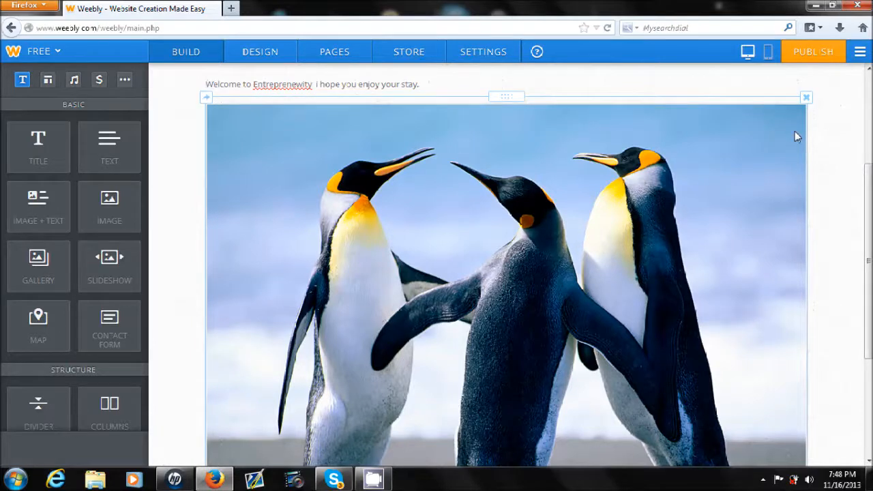
scroll(525, 344, "down", 5)
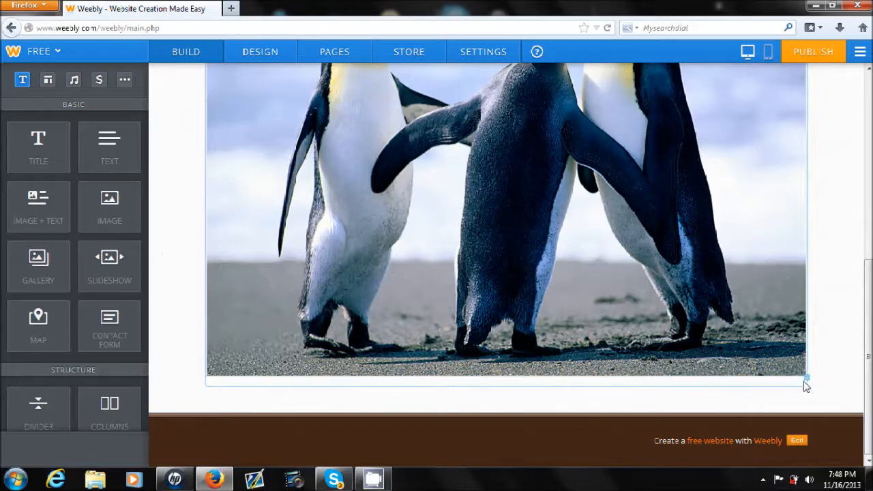
scroll(811, 382, "up", 5)
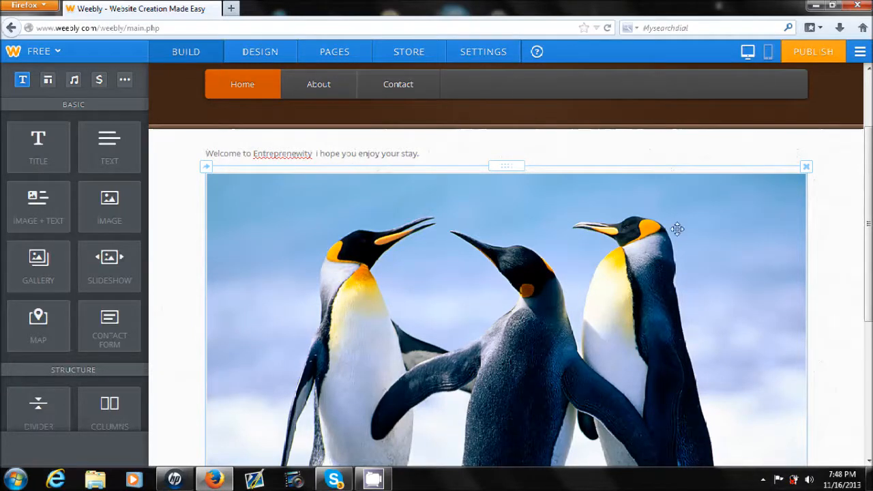
scroll(677, 227, "down", 3)
scroll(783, 371, "down", 1)
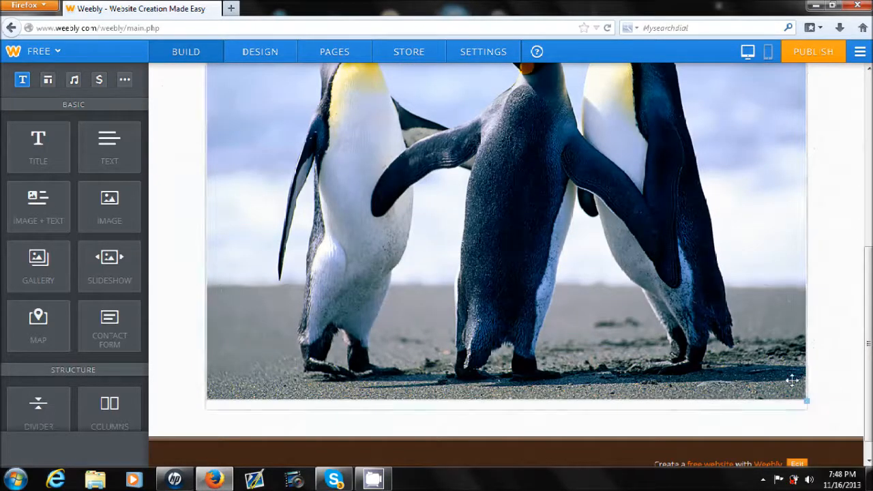
mouse_move(805, 402)
left_mouse_down()
mouse_move(797, 394)
mouse_move(804, 397)
left_mouse_up()
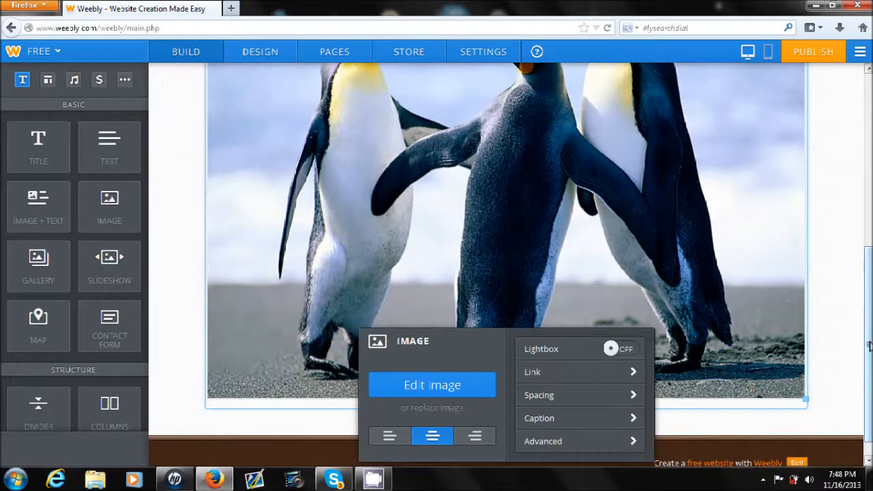
left_click(553, 312)
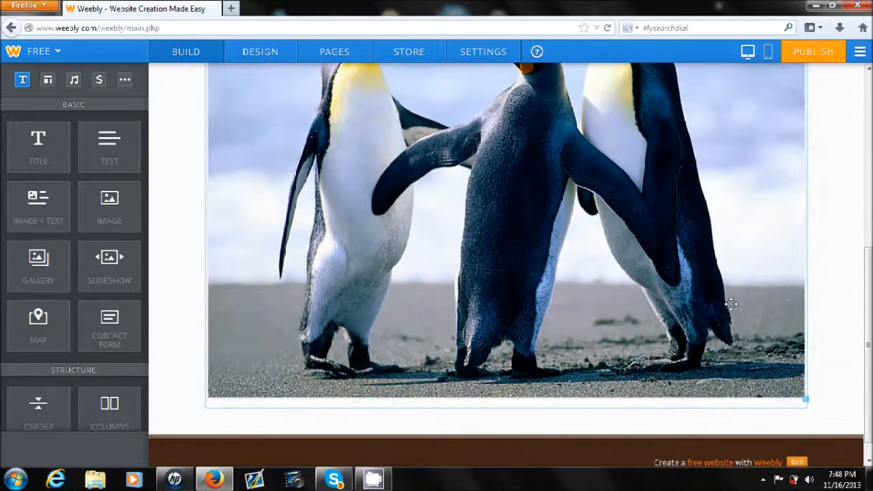
scroll(504, 266, "up", 10)
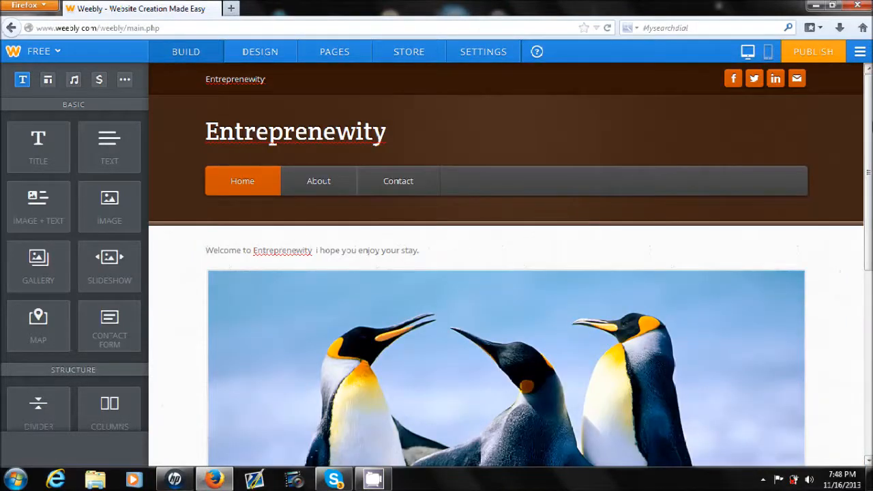
left_click_drag(868, 127, 868, 356)
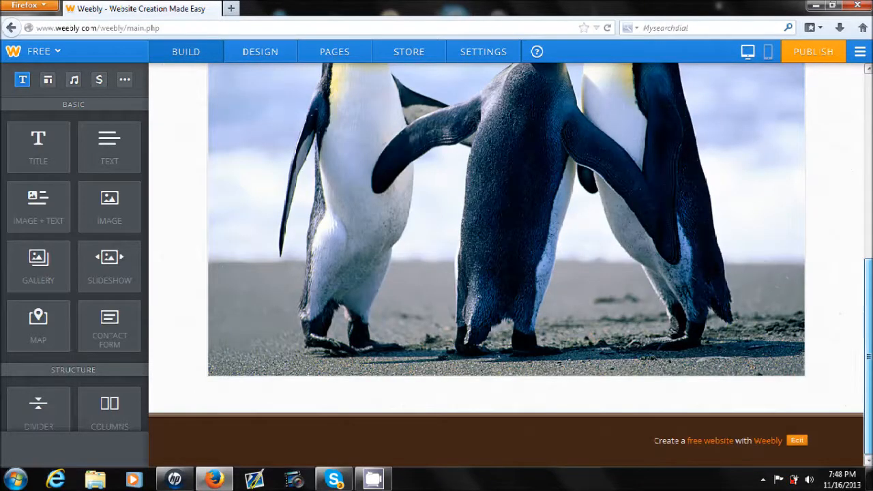
left_click_drag(868, 356, 868, 172)
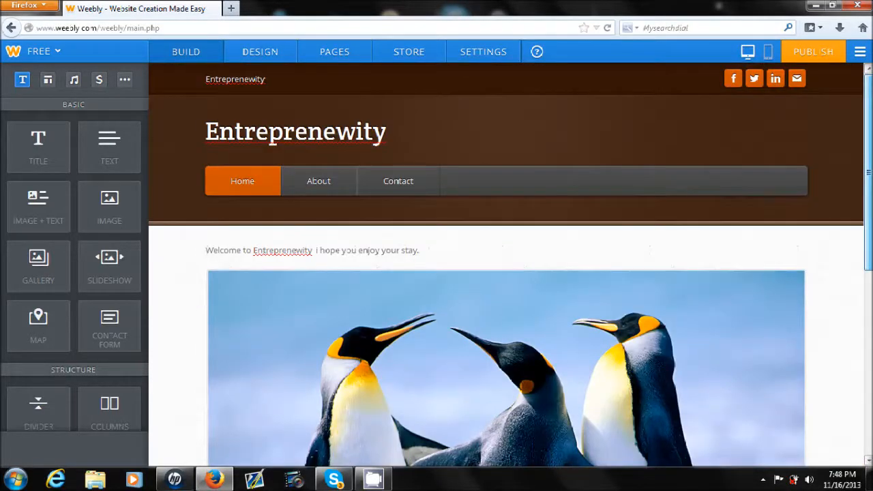
left_click(733, 80)
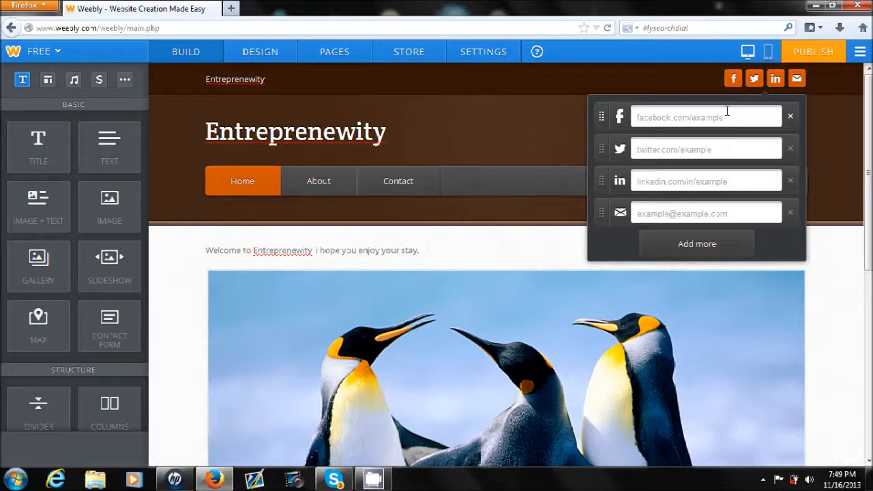
left_click(327, 28)
left_click_drag(22, 14, 210, 101)
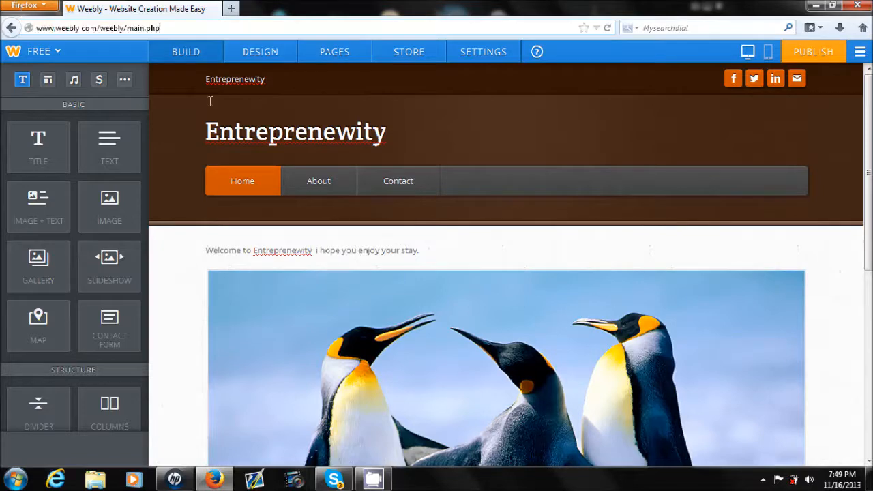
- Open Twitter in a new browser tab, go to the account's own profile page and copy its web address
left_click(231, 8)
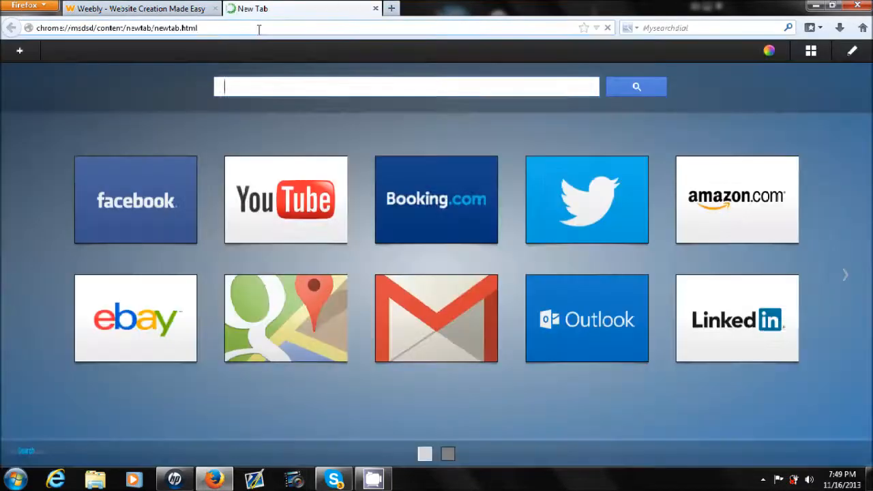
type("twi")
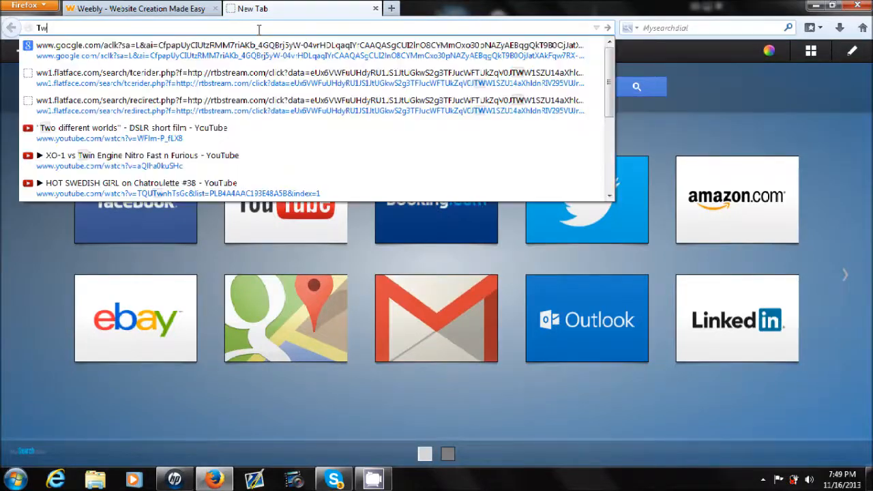
key("Return")
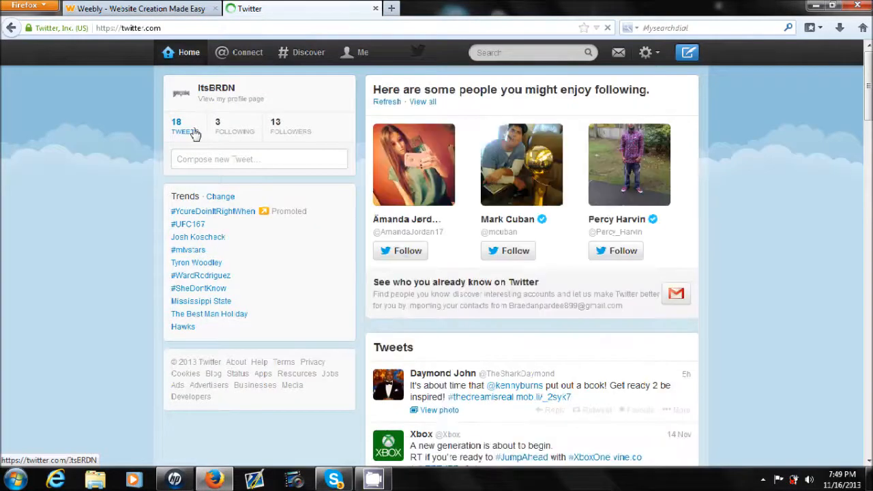
left_click(349, 57)
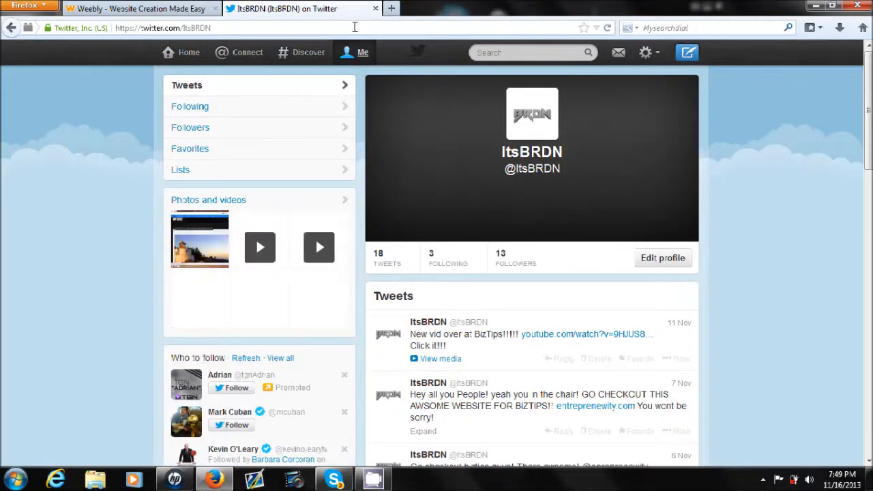
left_click_drag(354, 28, 118, 4)
key("ctrl+c")
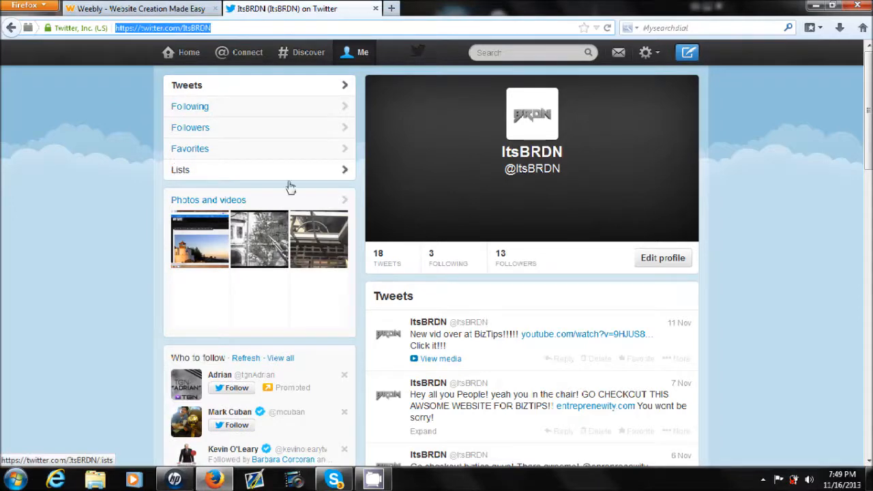
- Paste the copied Twitter profile address into the Twitter link of the site's social icons, and close the Twitter browser tab
left_click(141, 8)
left_click(754, 79)
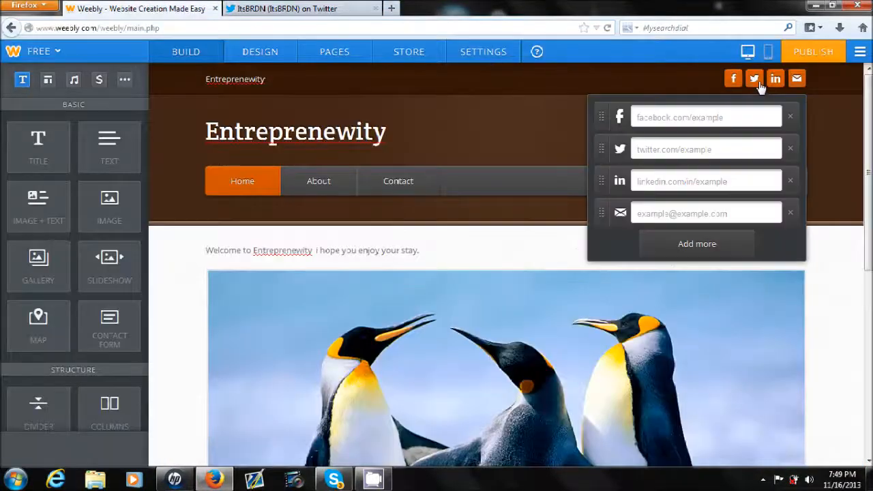
left_click(691, 154)
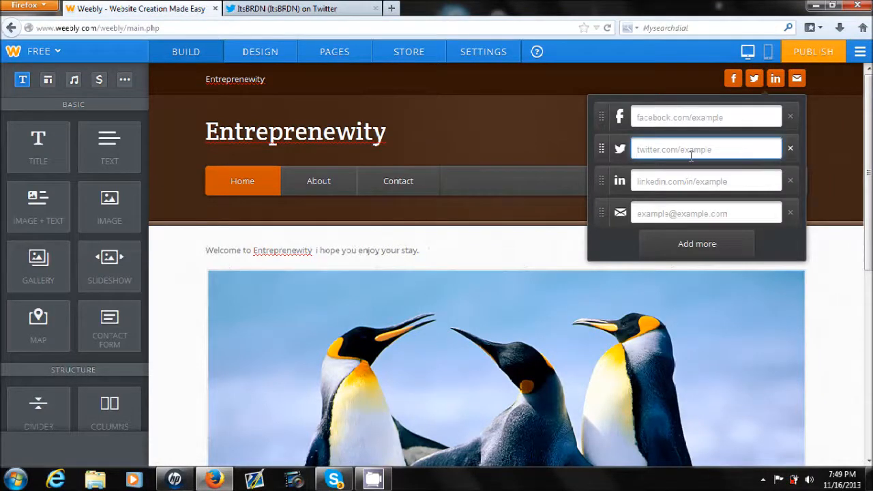
key("ctrl+v")
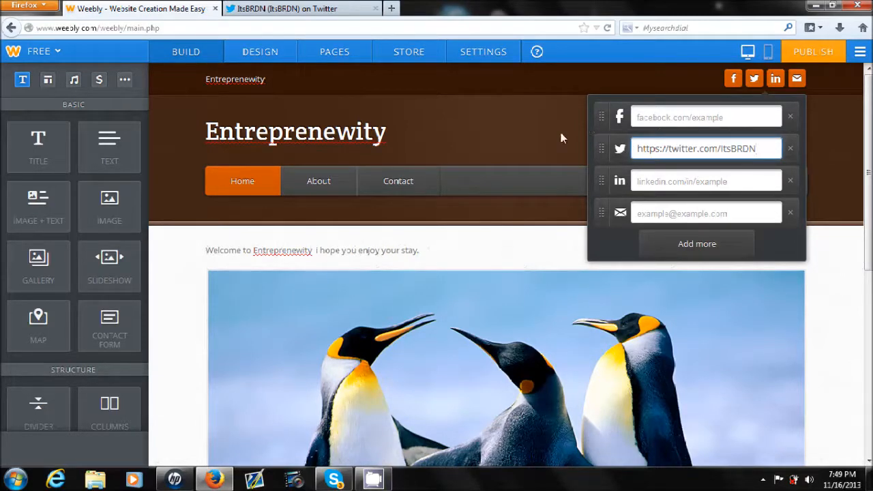
left_click(492, 132)
left_click(753, 79)
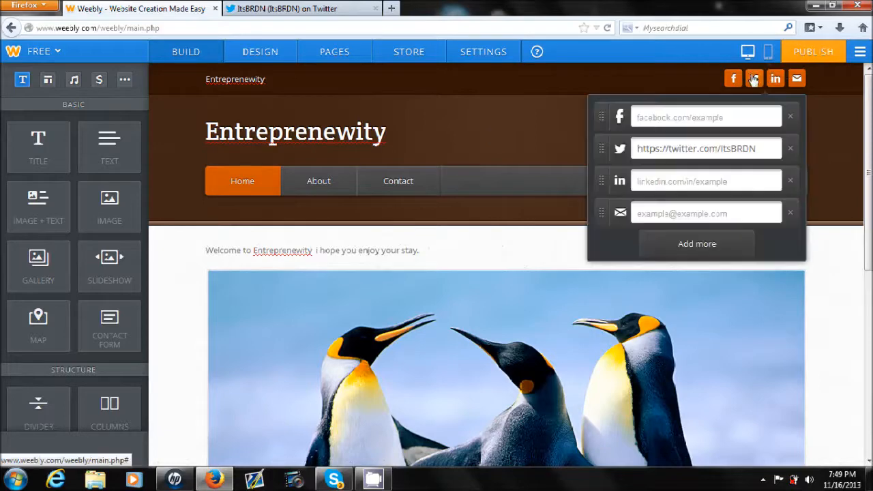
left_click(754, 81)
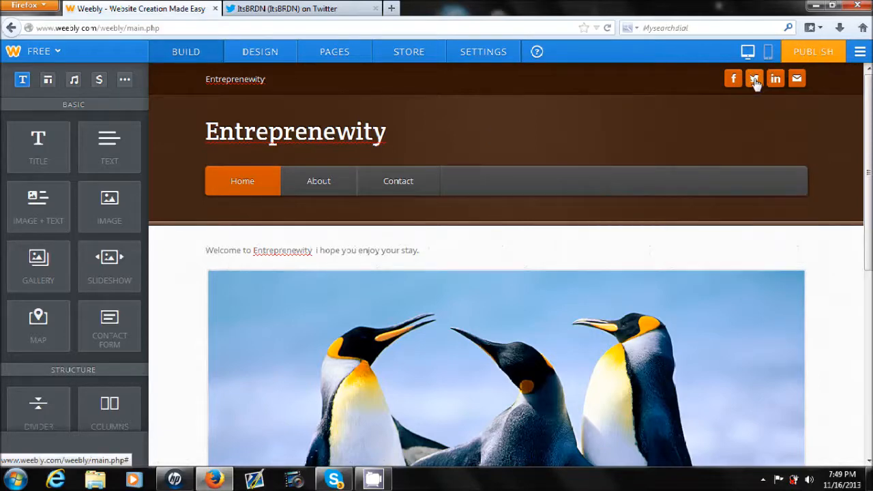
left_click(375, 8)
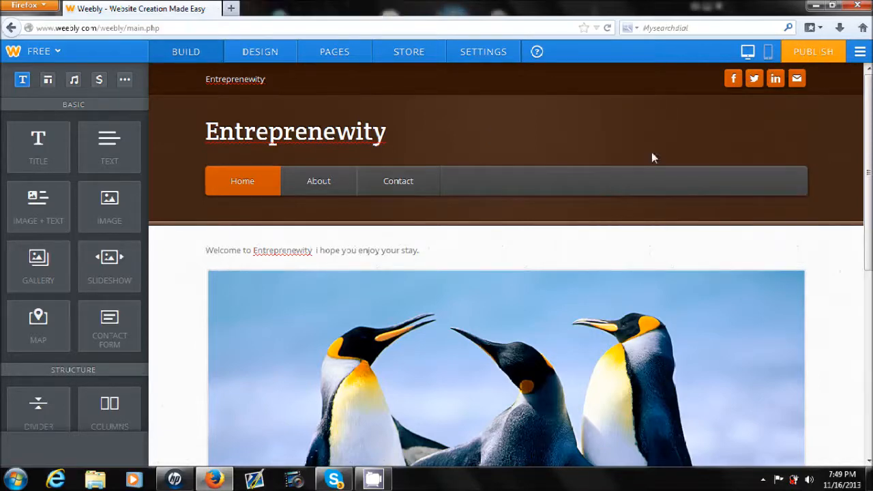
left_click(754, 79)
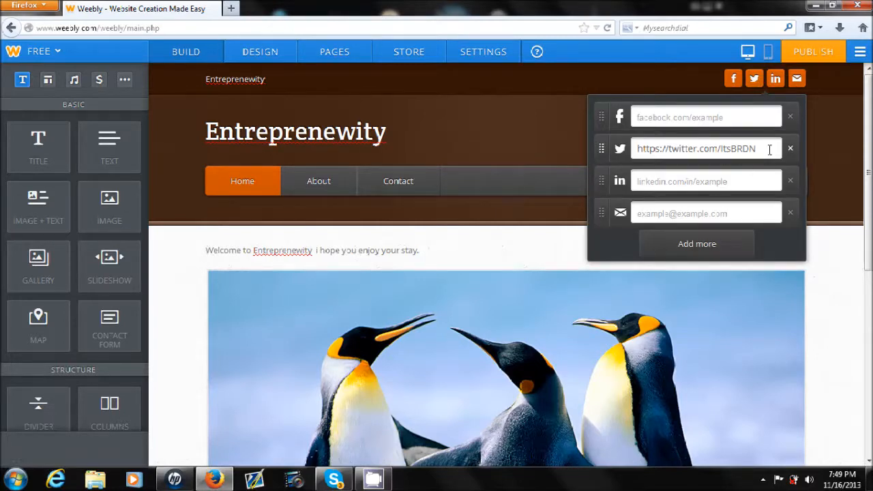
left_click(584, 142)
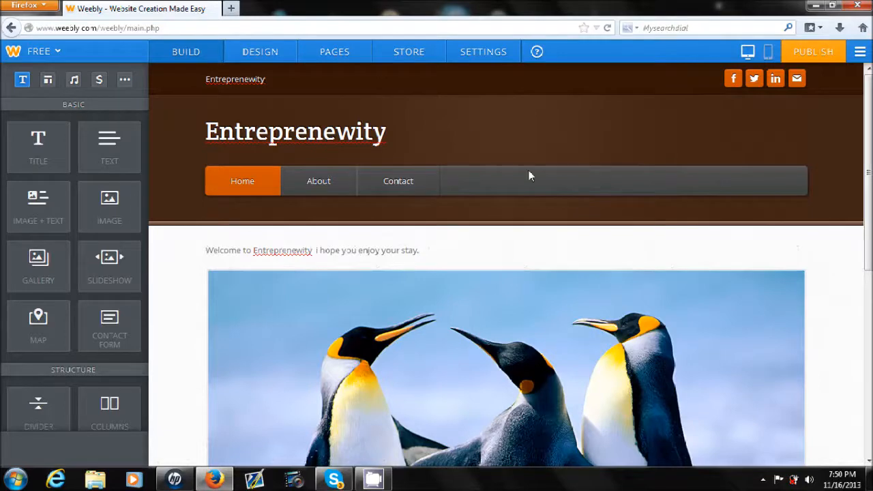
left_click(770, 85)
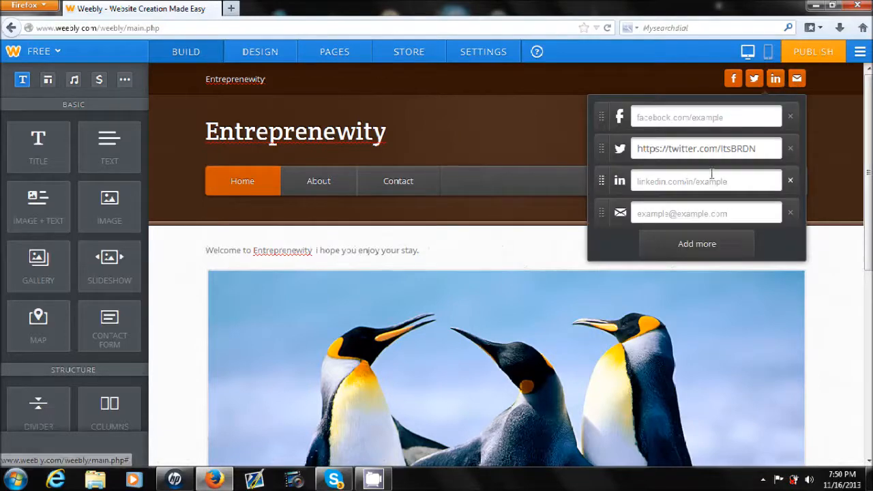
left_click(697, 208)
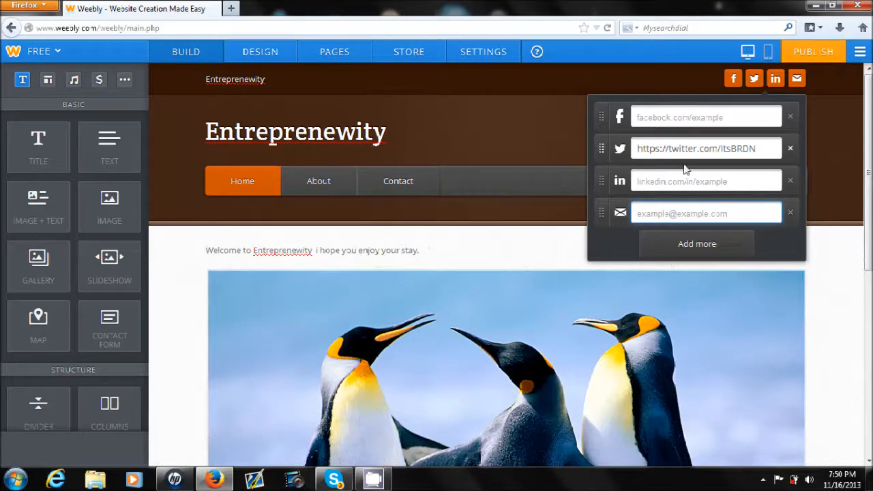
left_click(502, 127)
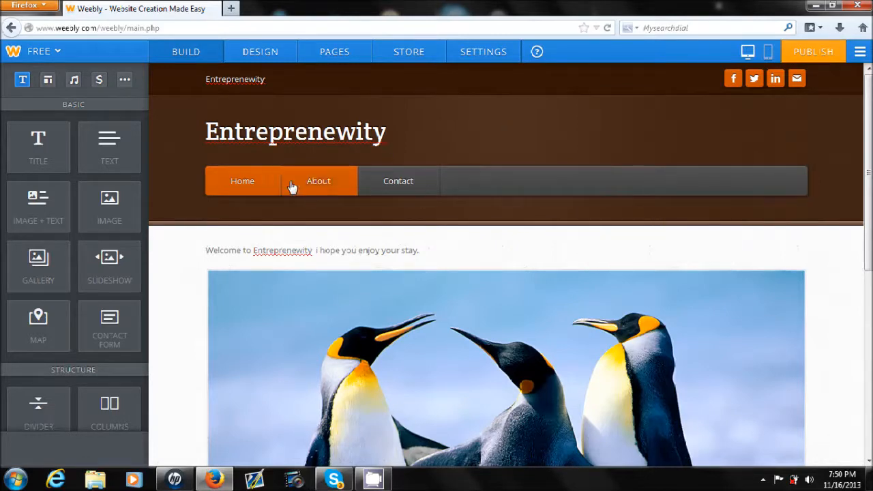
- Open the About page and add a text element to its content area reading "Welcome to entreprenewity"
left_click(326, 181)
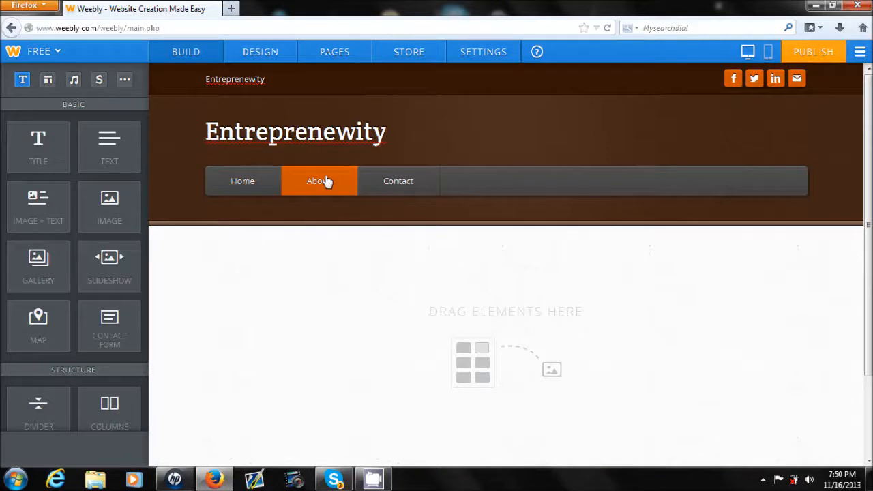
scroll(631, 276, "down", 1)
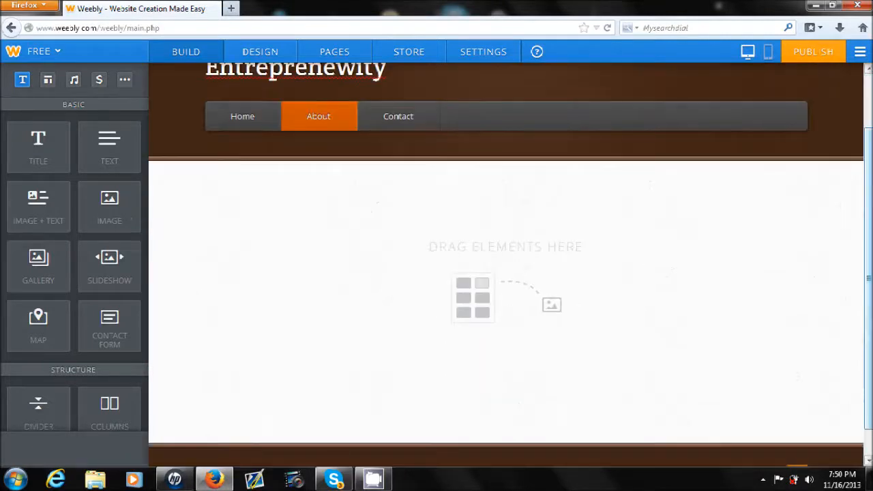
scroll(505, 265, "up", 1)
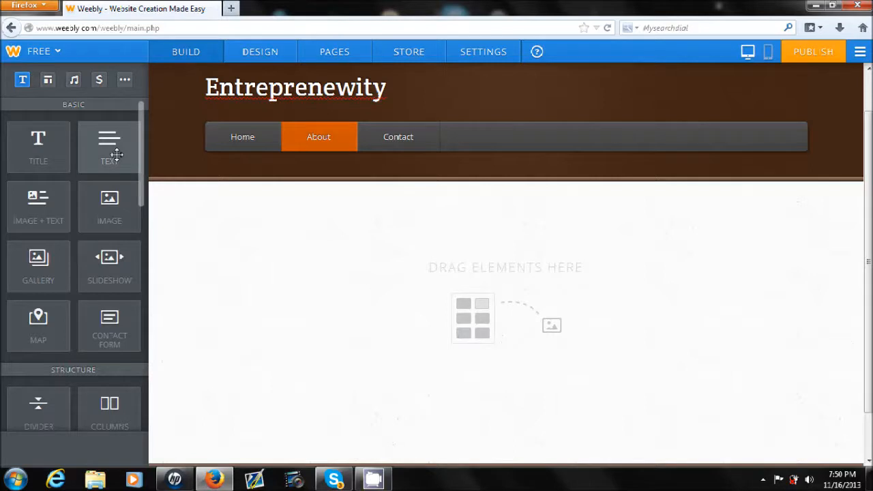
left_click_drag(117, 155, 252, 255)
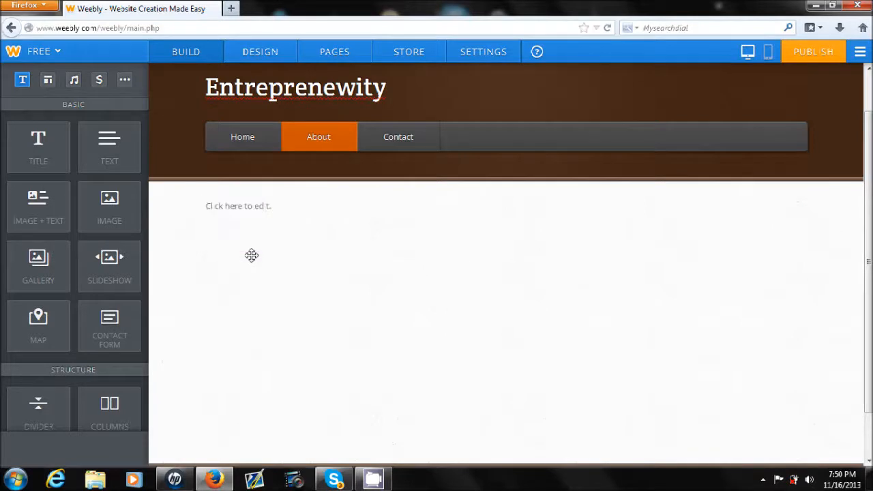
left_click(264, 208)
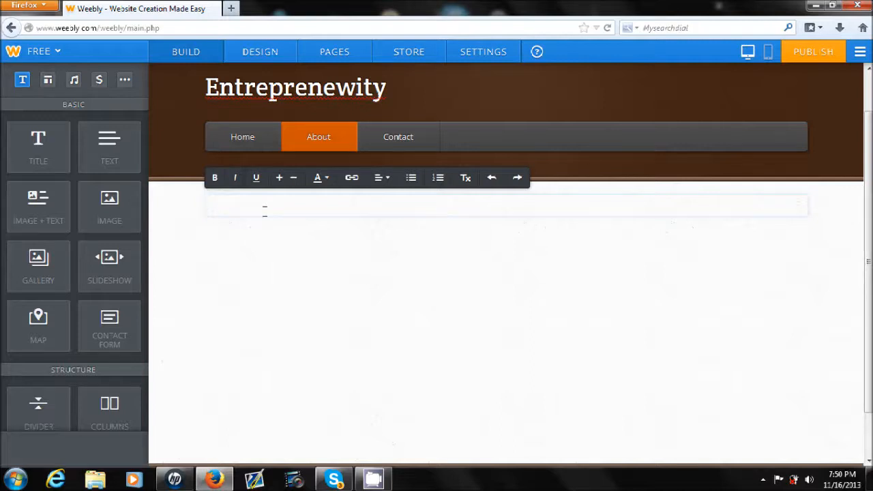
type("Welcoeme to entreprenewity")
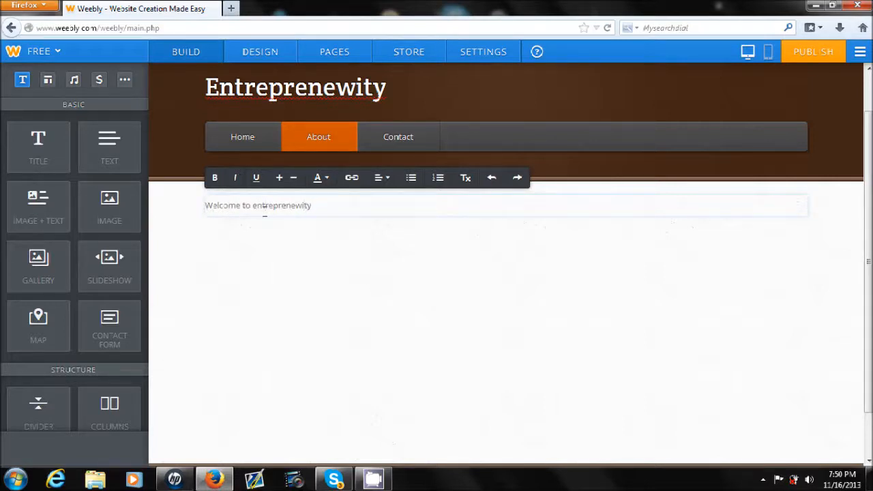
left_click(288, 244)
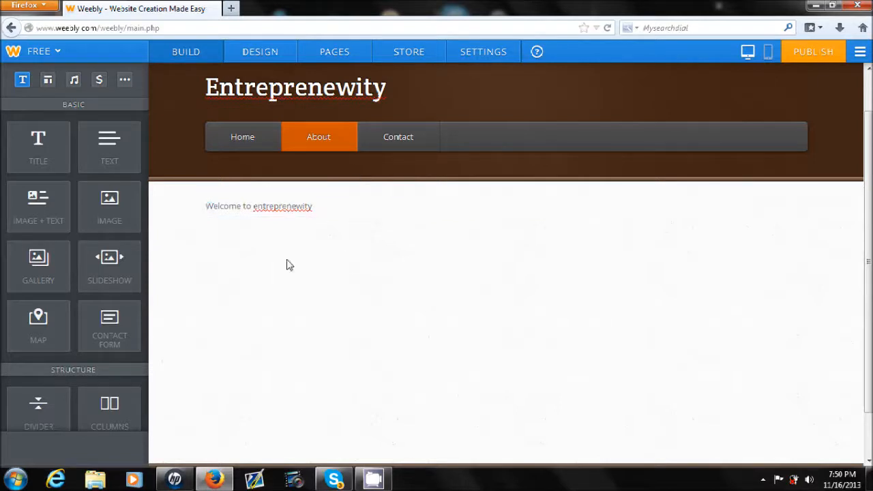
- Enlarge the whole "Welcome to entreprenewity" text on the About page to a moderate heading size
double_click(307, 206)
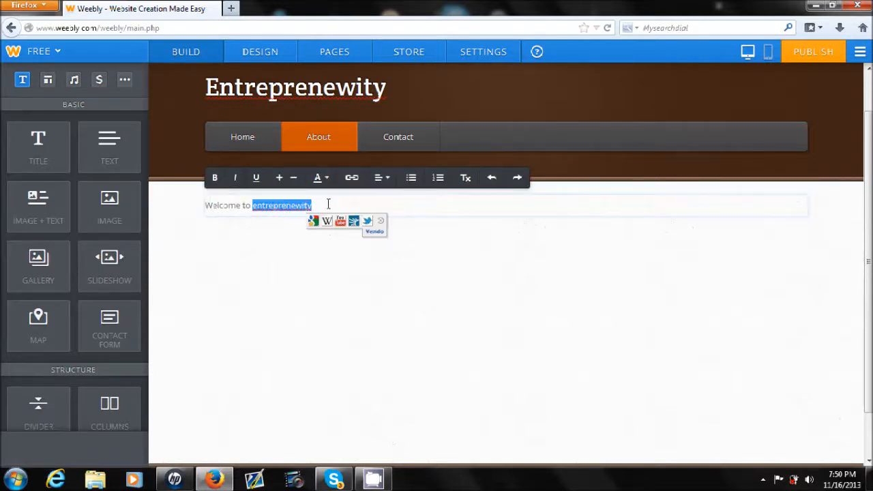
left_click(327, 204)
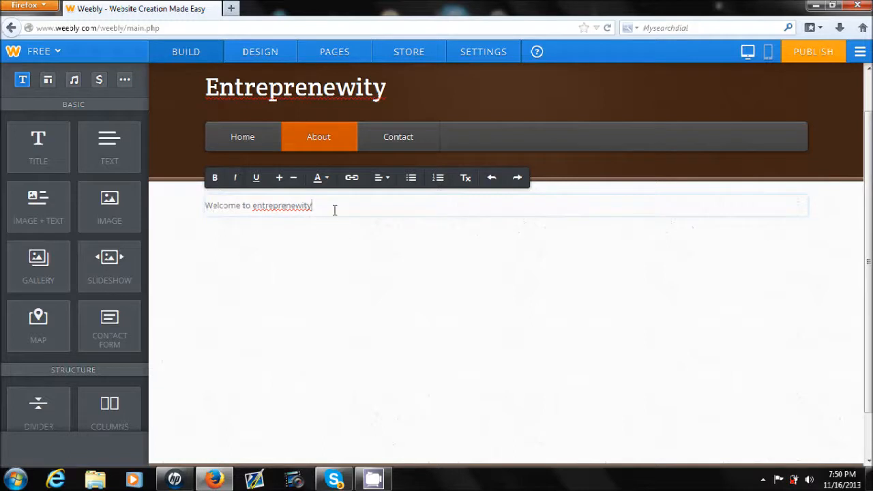
left_click_drag(334, 210, 185, 234)
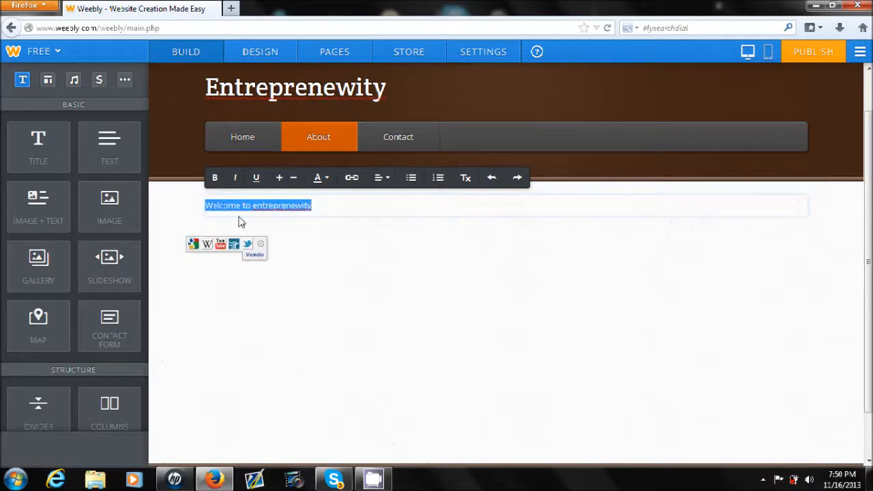
left_click(279, 178)
left_click(279, 178)
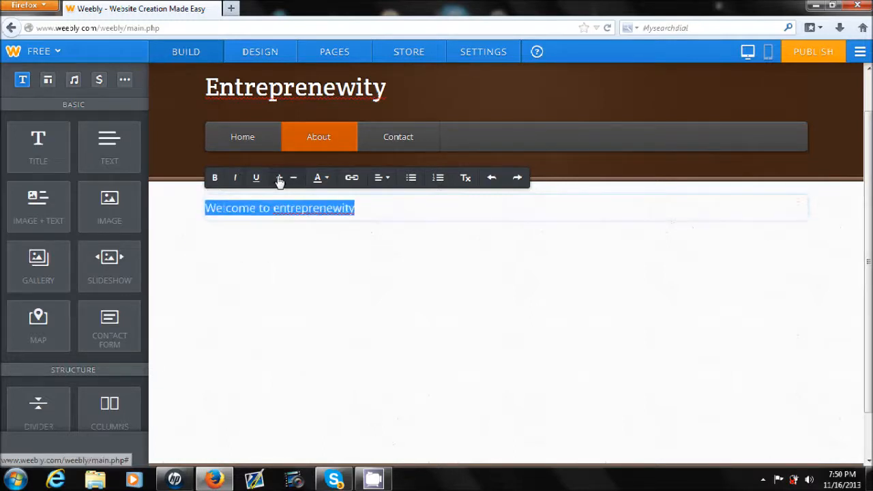
left_click(279, 178)
left_click(279, 178)
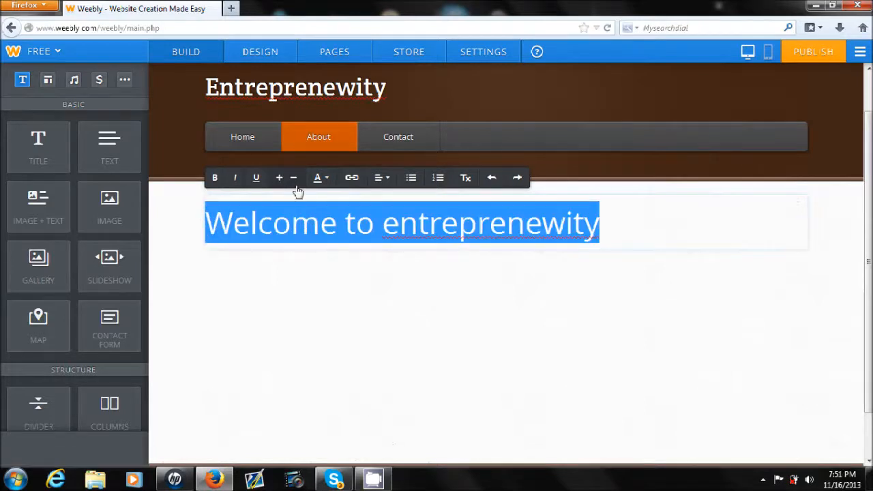
left_click(295, 180)
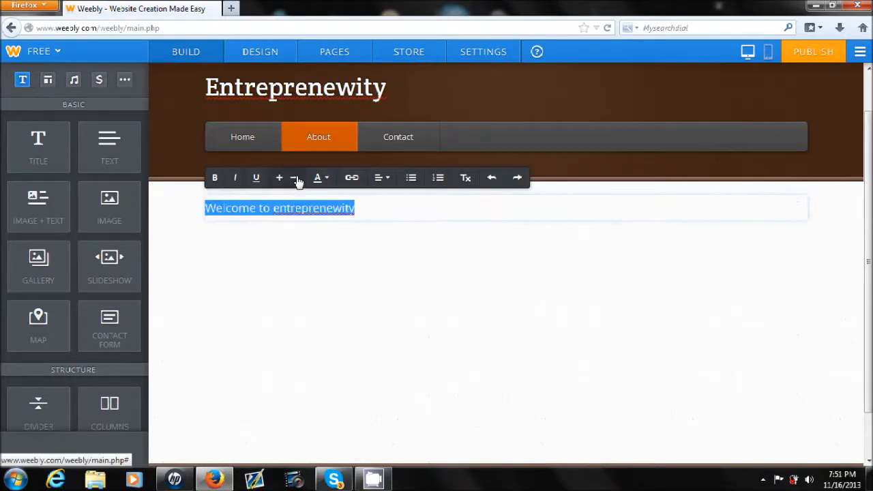
left_click(279, 182)
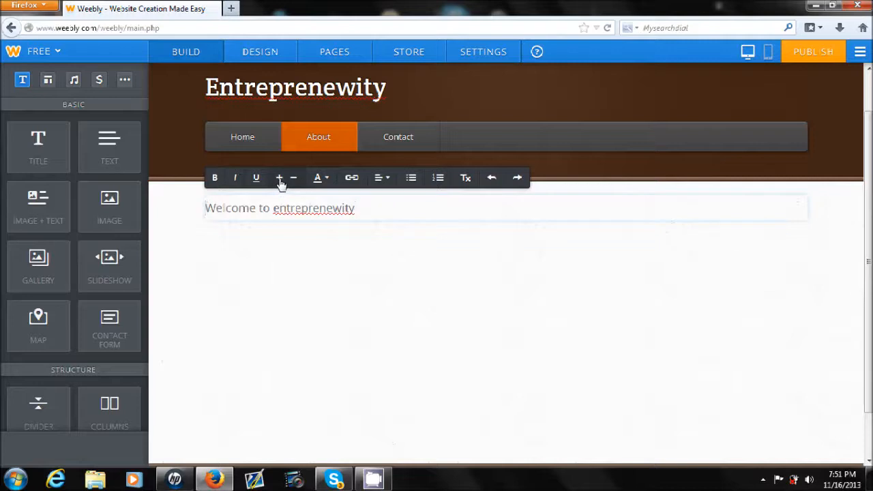
left_click_drag(368, 206, 174, 209)
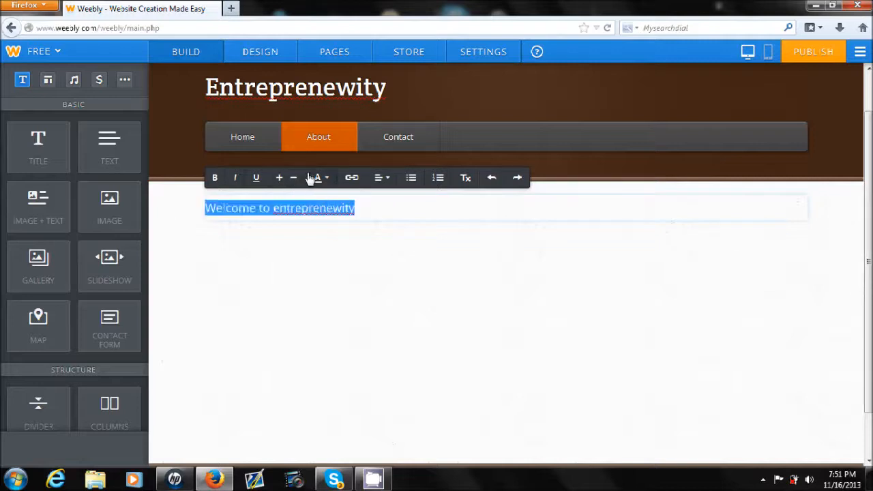
left_click(280, 180)
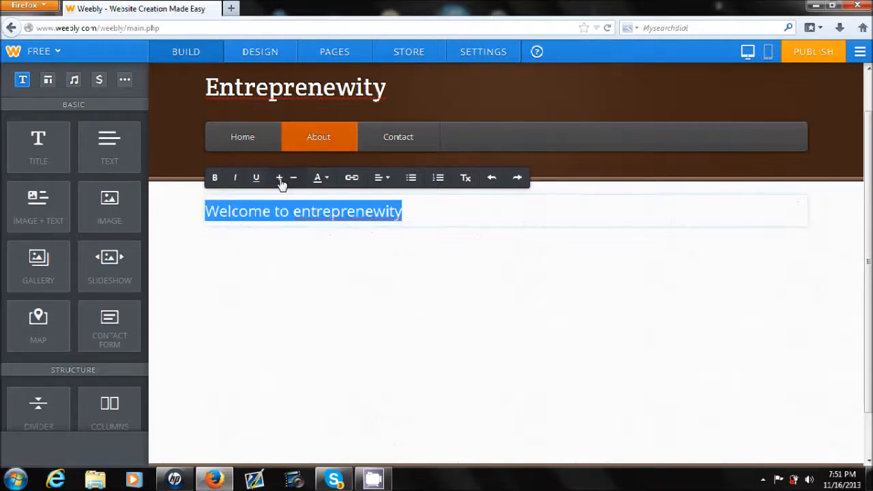
- Color the About page's welcome text orange and finish editing it
left_click(326, 179)
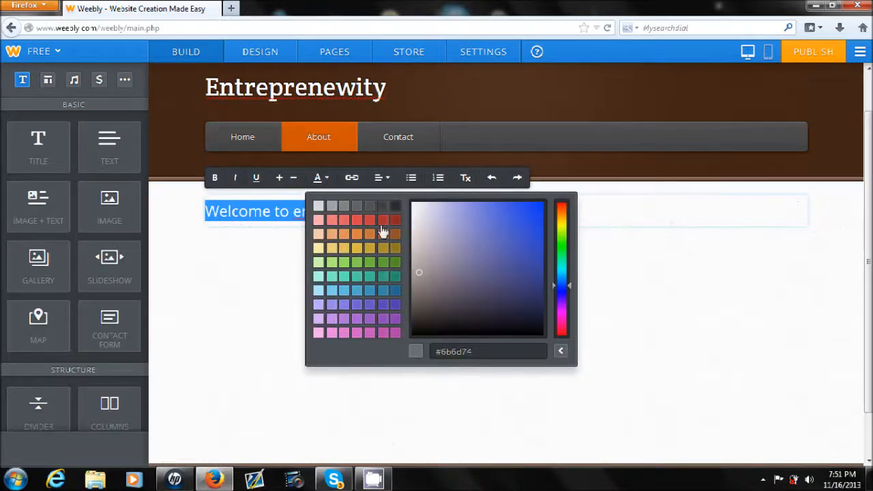
left_click(362, 243)
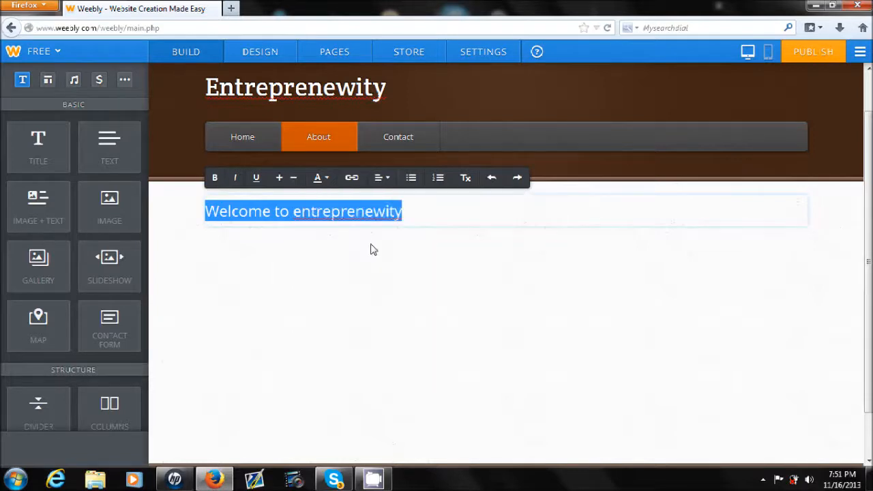
left_click(393, 250)
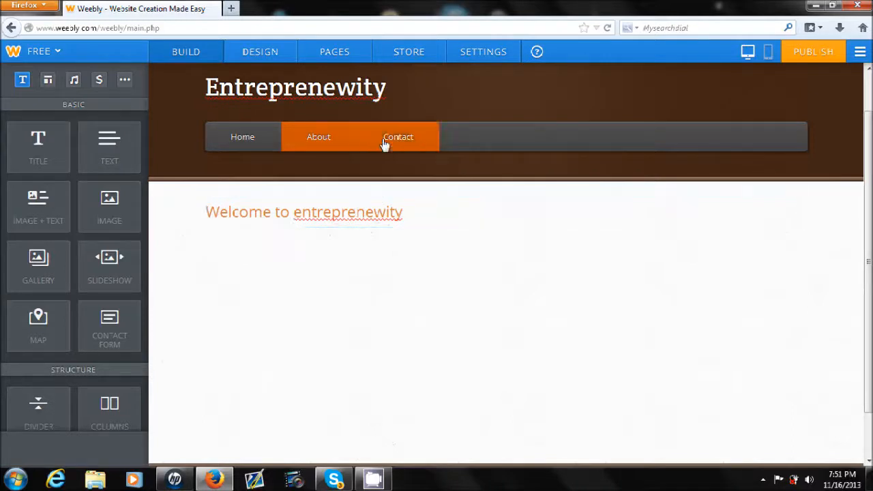
- Delete the Contact page from the site's page list and confirm the deletion
left_click(359, 61)
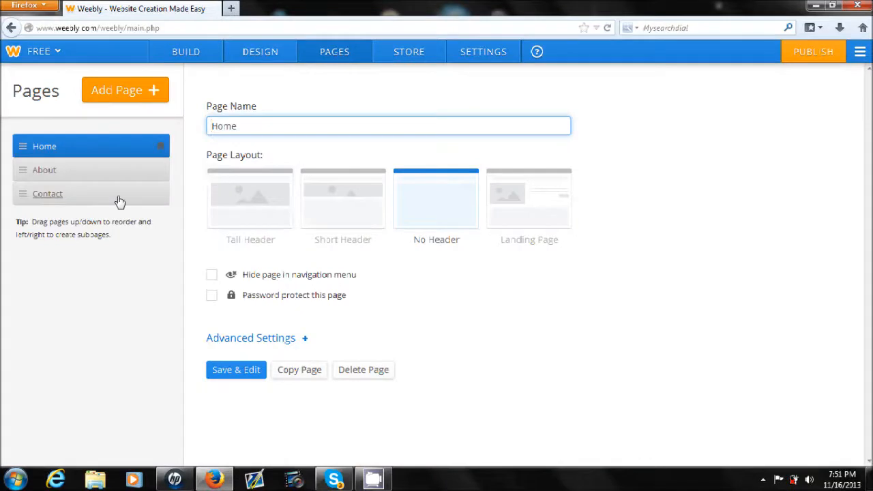
left_click(117, 199)
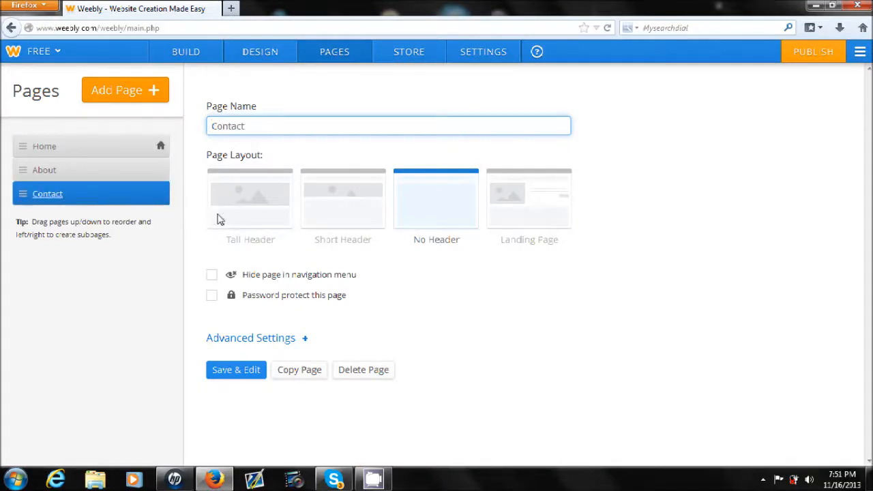
left_click(386, 371)
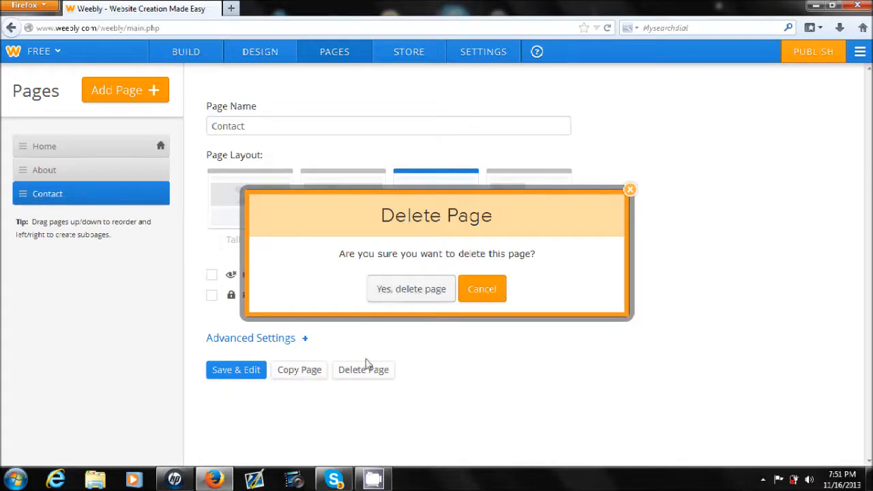
left_click(423, 297)
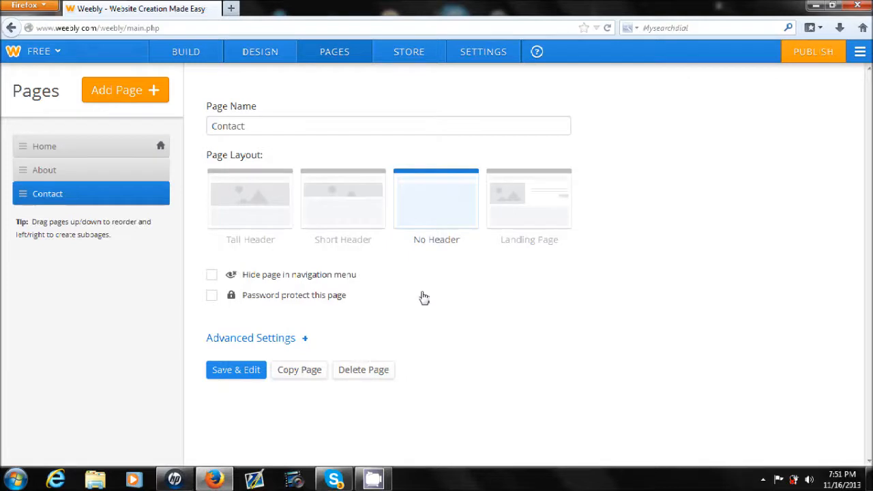
- Add a standard page to the site and name it "What's new"
left_click(93, 88)
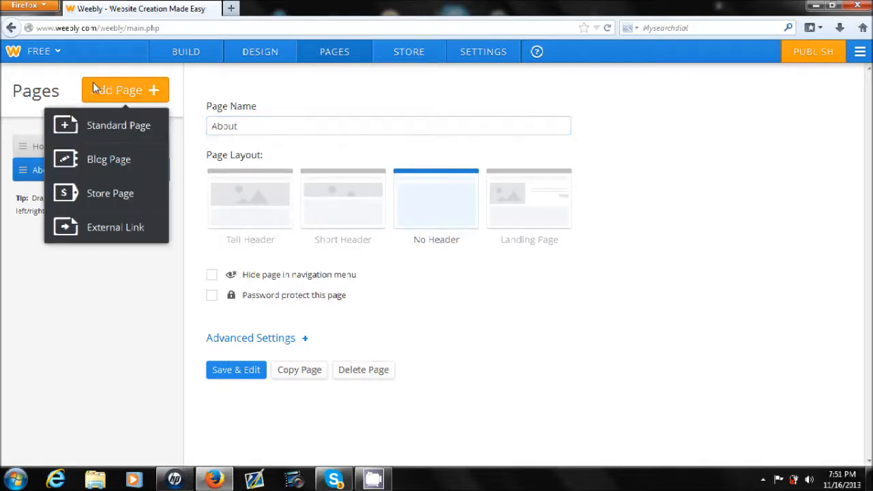
left_click(89, 126)
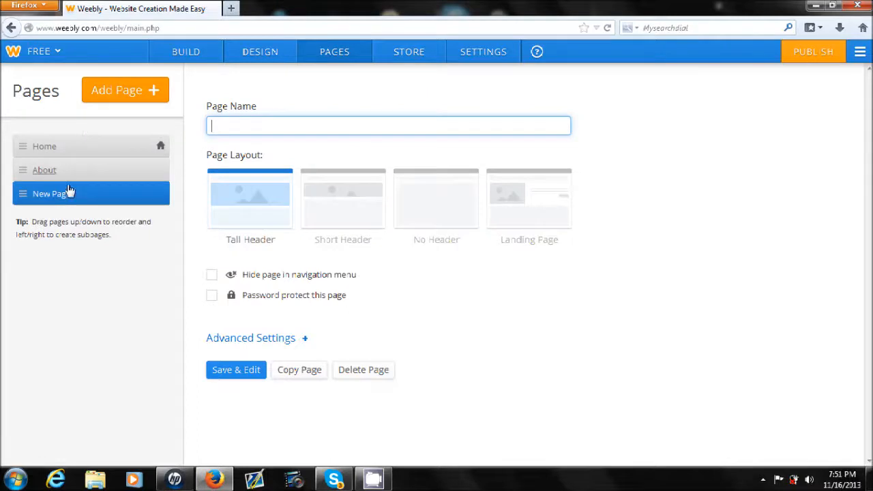
left_click(331, 124)
type("Whats new")
type("'")
left_click(601, 268)
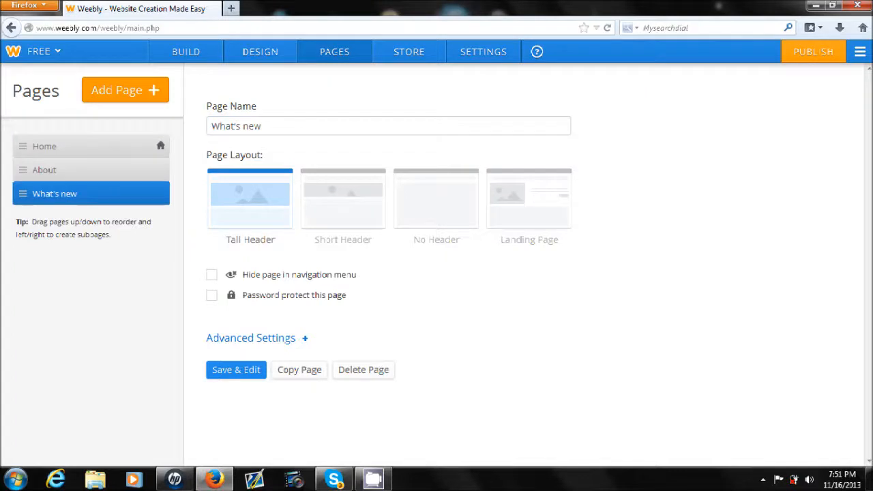
- Capitalize the new page's name as "What's New", give it the Landing Page layout and save it for editing
left_click(249, 126)
key("BackSpace")
type("N")
left_click(576, 294)
left_click(512, 209)
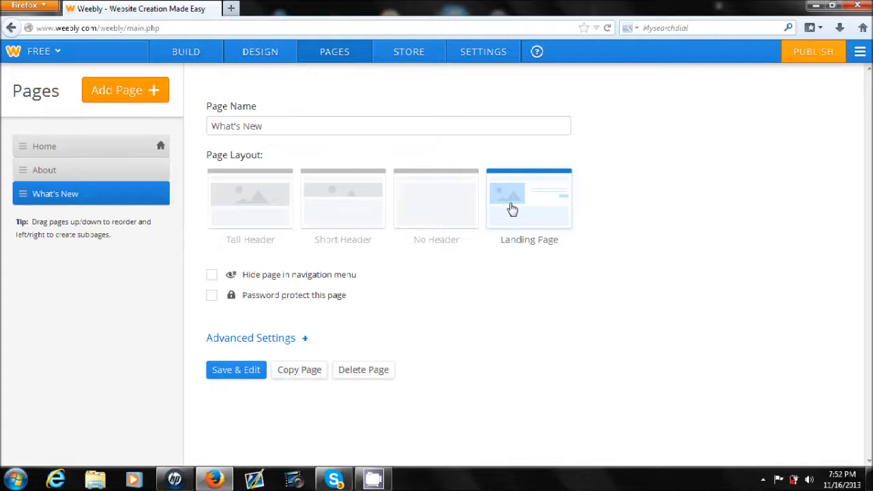
left_click(234, 374)
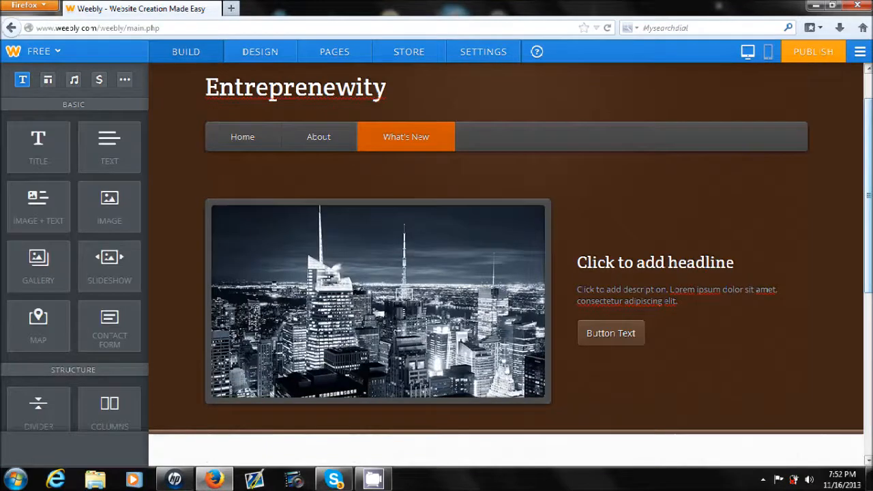
- Replace the What's New page's header image with the Chrysanthemum picture uploaded from the computer's Sample Pictures folder
mouse_move(867, 252)
left_mouse_down()
mouse_move(867, 338)
mouse_move(867, 229)
mouse_move(867, 254)
left_mouse_up()
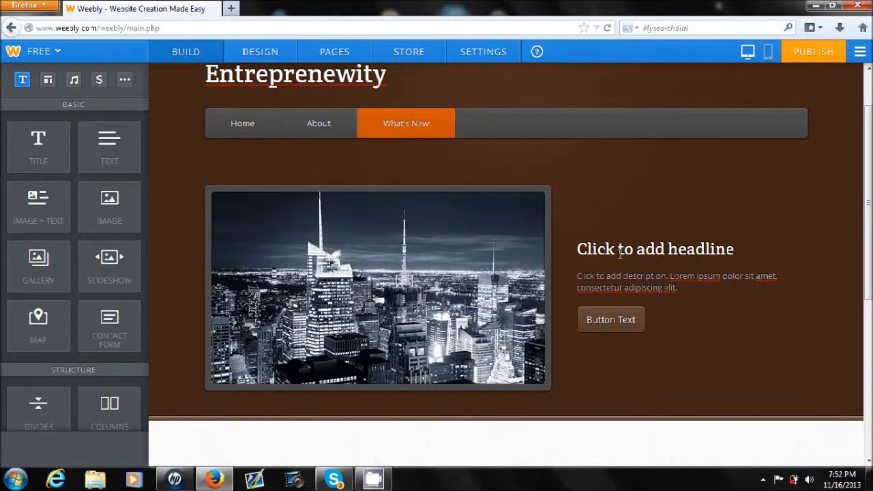
mouse_move(424, 207)
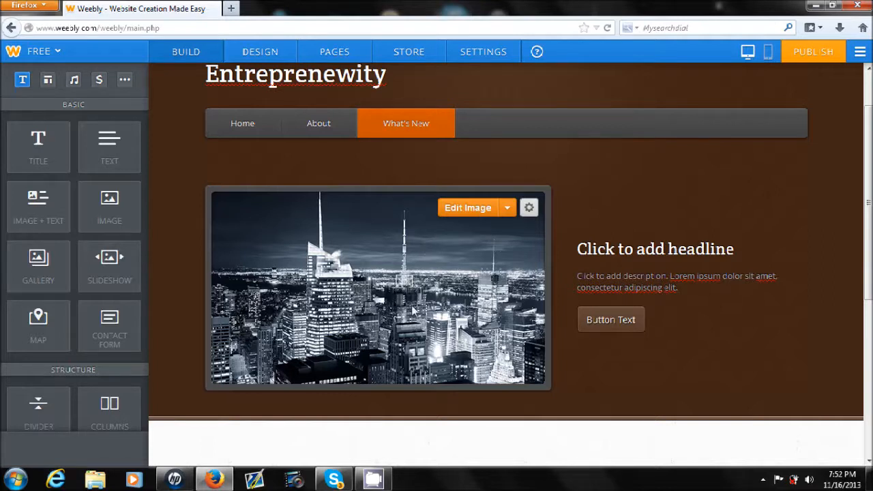
left_click(456, 213)
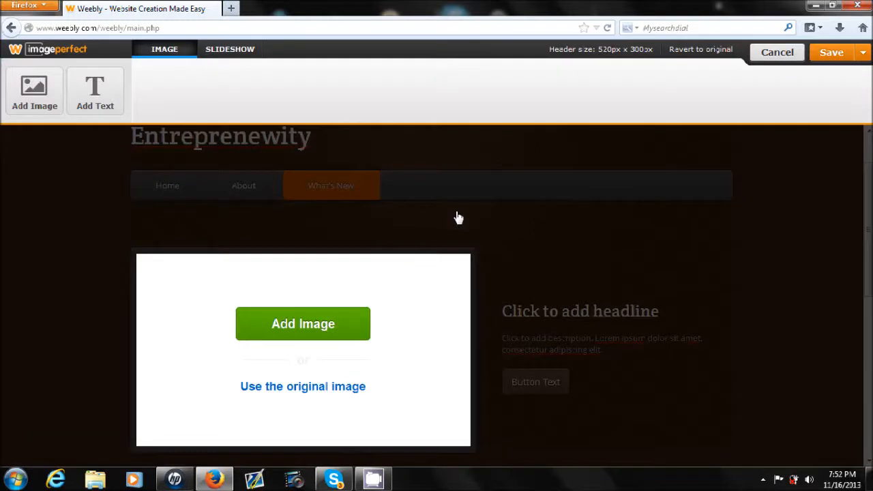
left_click(318, 317)
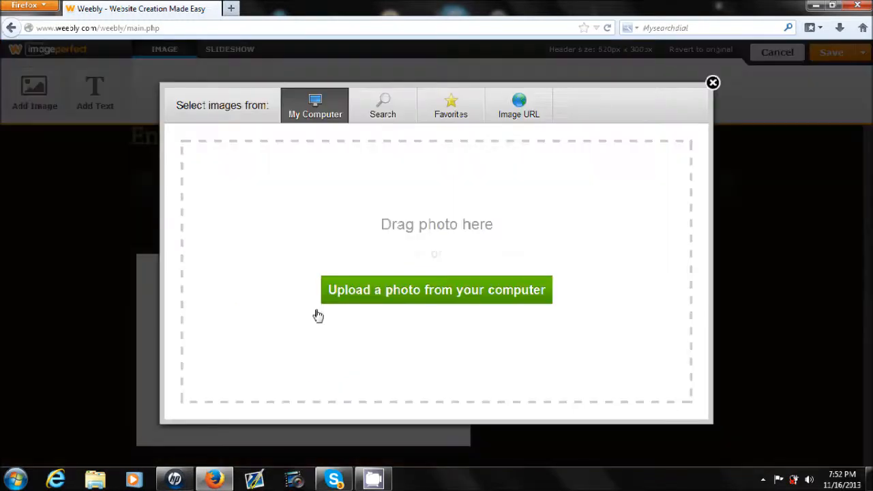
left_click(372, 303)
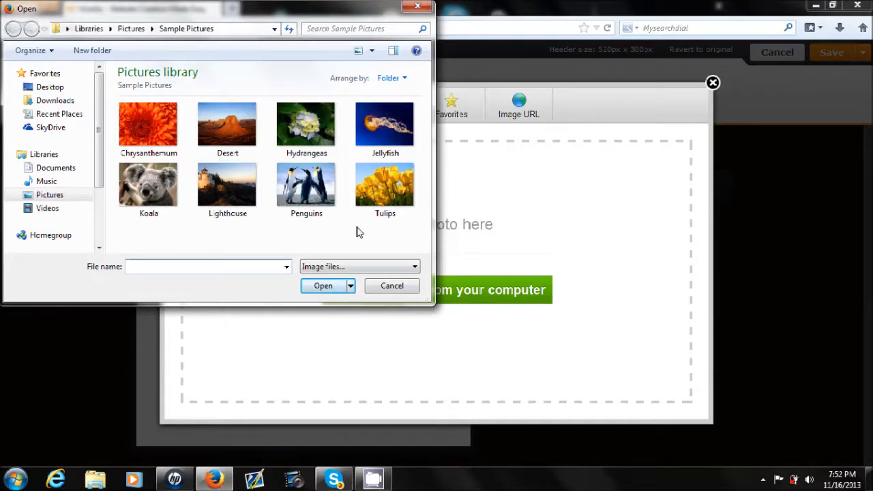
double_click(136, 133)
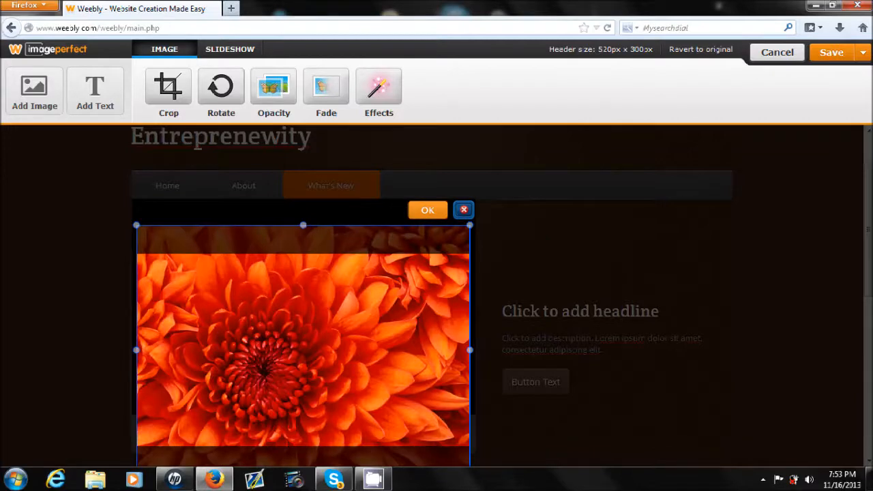
- Enlarge the chrysanthemum picture beyond its header frame and save the header image to this page only
left_click(871, 238)
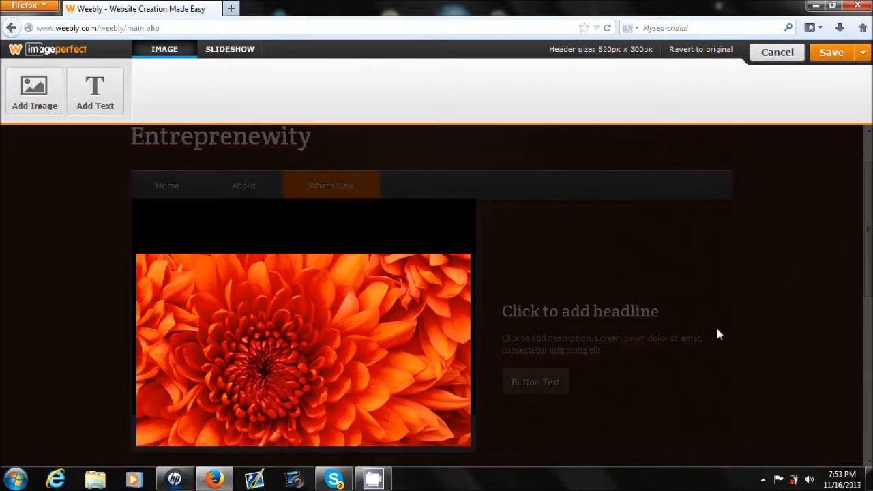
left_click(416, 333)
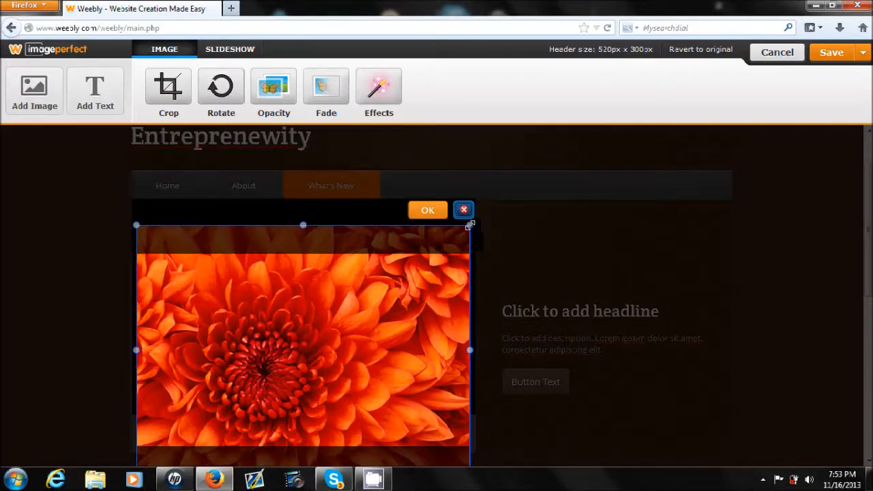
left_click_drag(470, 225, 548, 188)
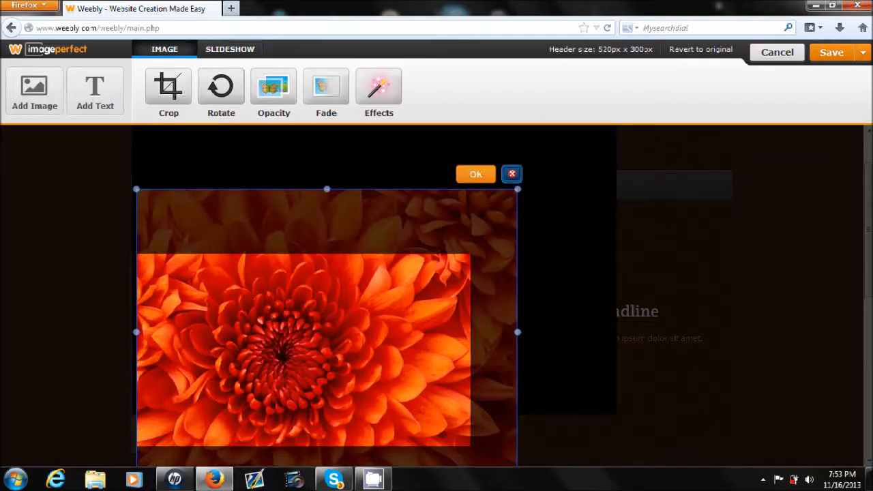
left_click(466, 177)
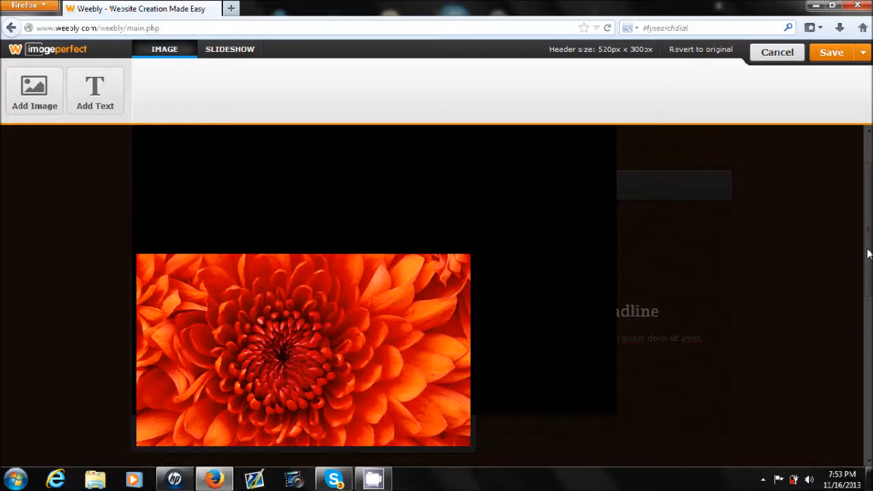
left_click(828, 61)
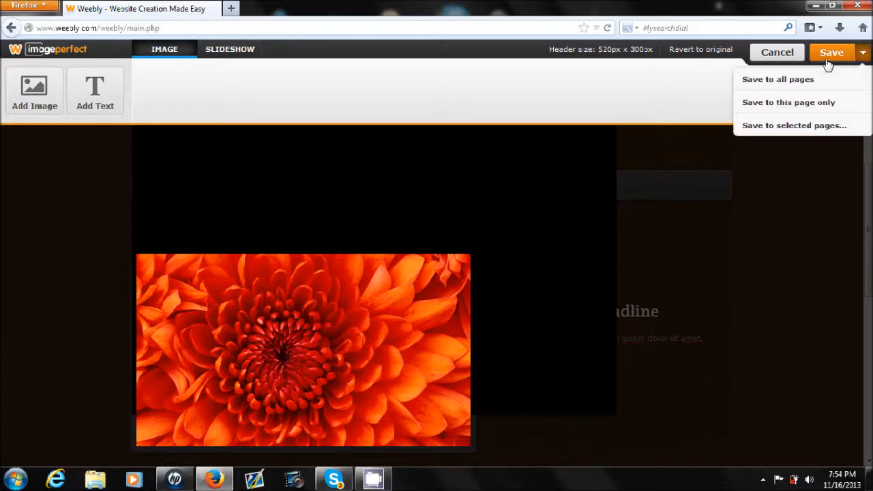
left_click(795, 102)
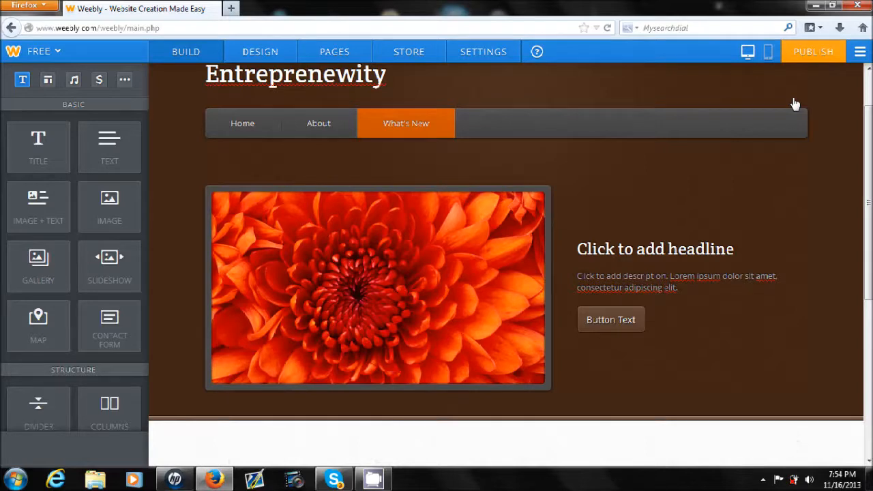
- Replace the headline placeholder beside the flower image with "A flower"
mouse_move(373, 307)
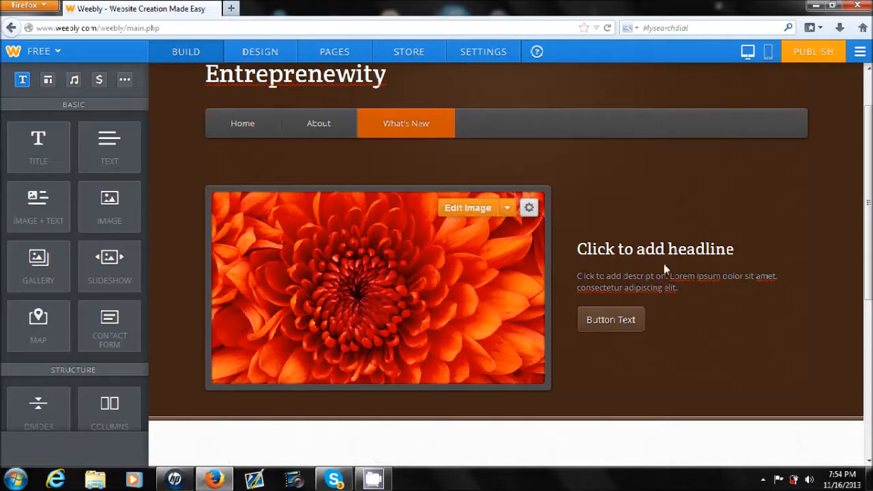
left_click(733, 250)
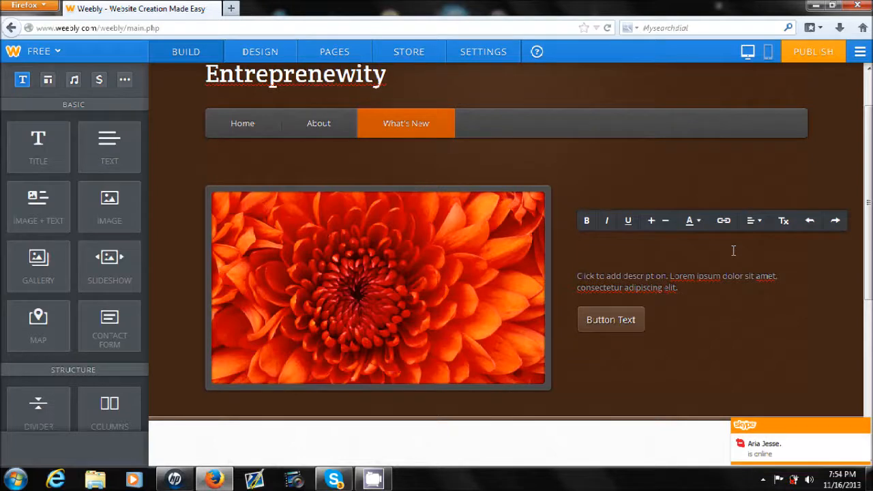
type("A flower")
left_click(812, 315)
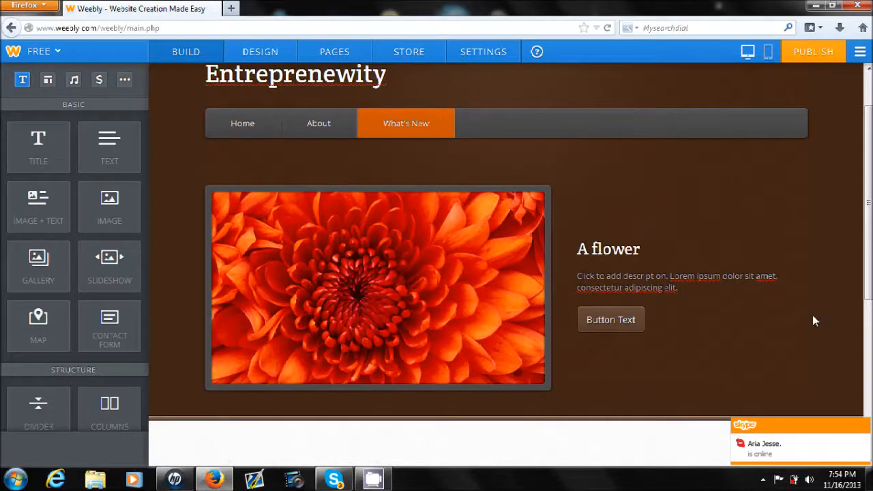
- Replace the description placeholder under the headline with "This is a flower"
left_click(749, 276)
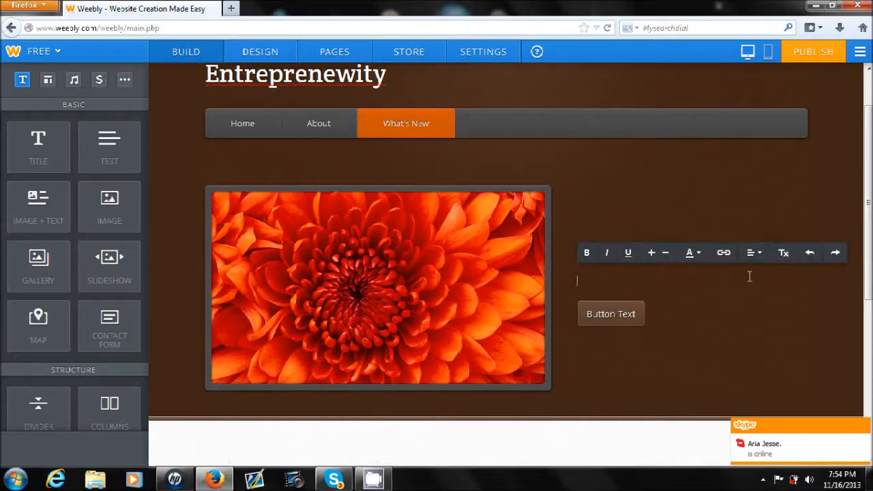
type("This is a")
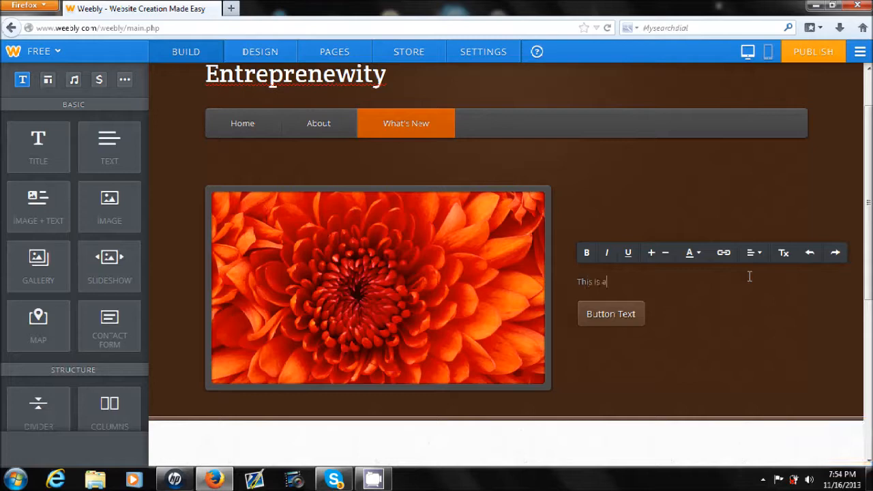
type(" flower")
left_click(748, 334)
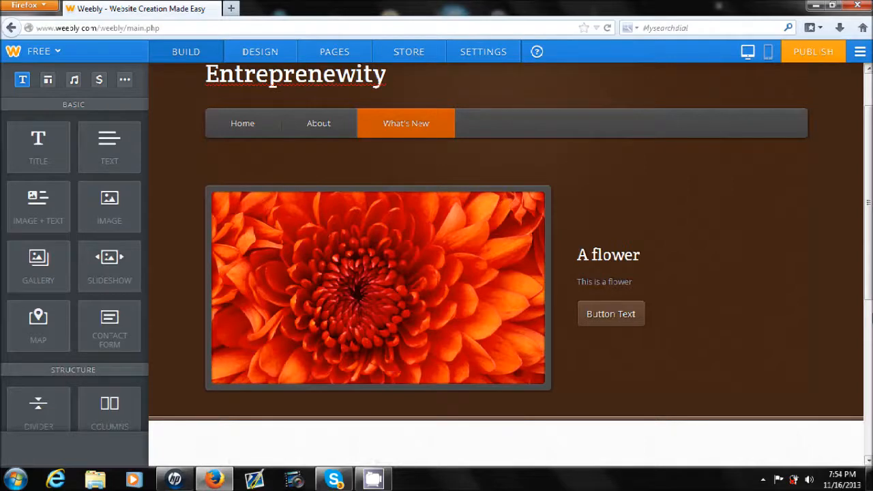
- Change the label of the button below the flower description to "Subscribe"
scroll(504, 266, "down", 5)
scroll(505, 266, "up", 3)
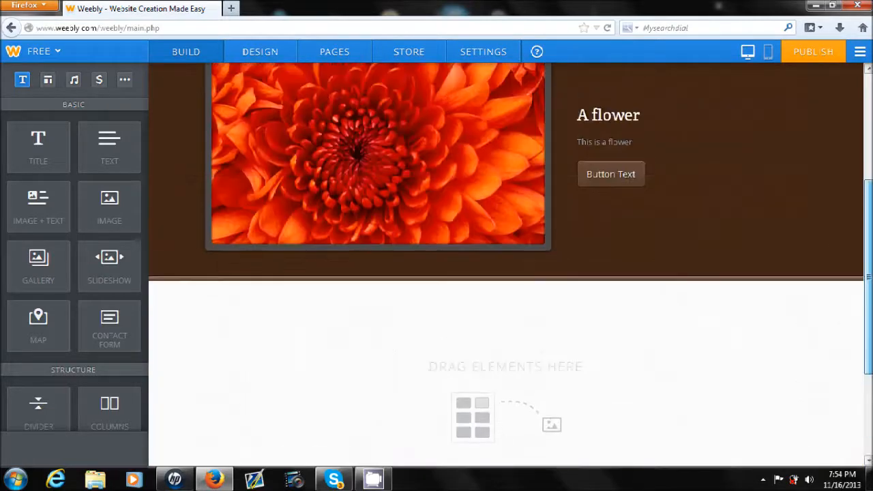
left_click_drag(631, 176, 567, 184)
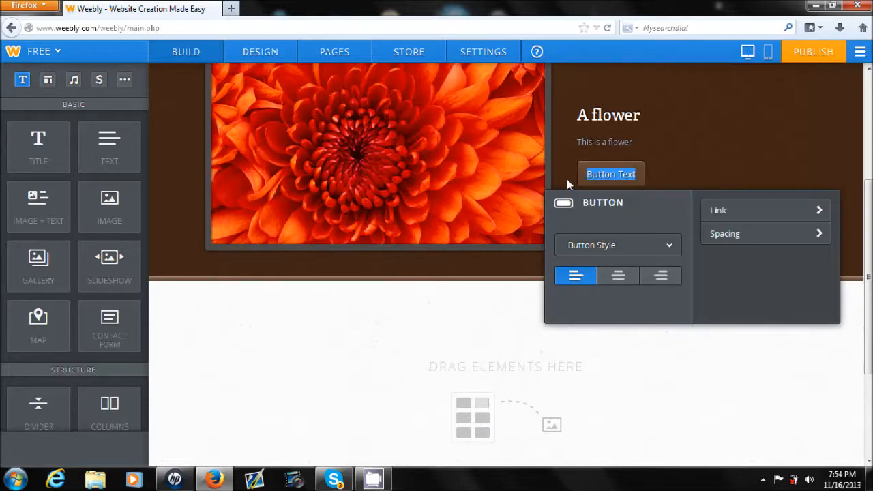
type("Subscribe")
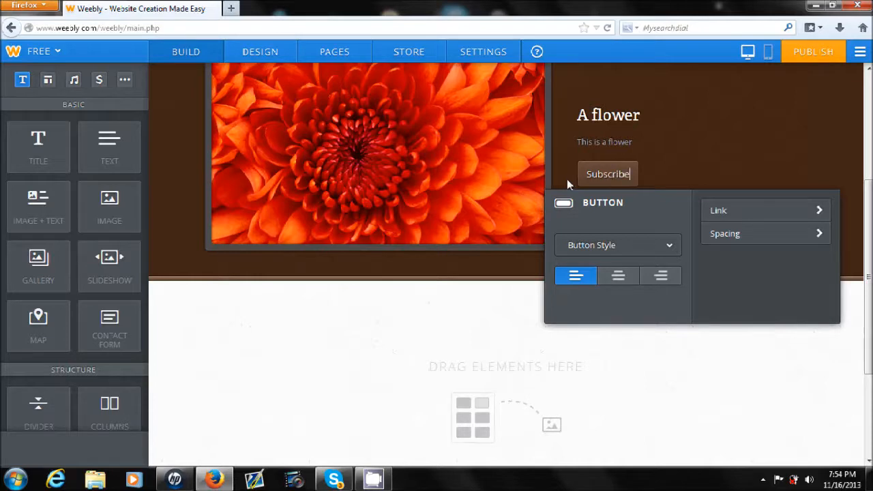
left_click(692, 174)
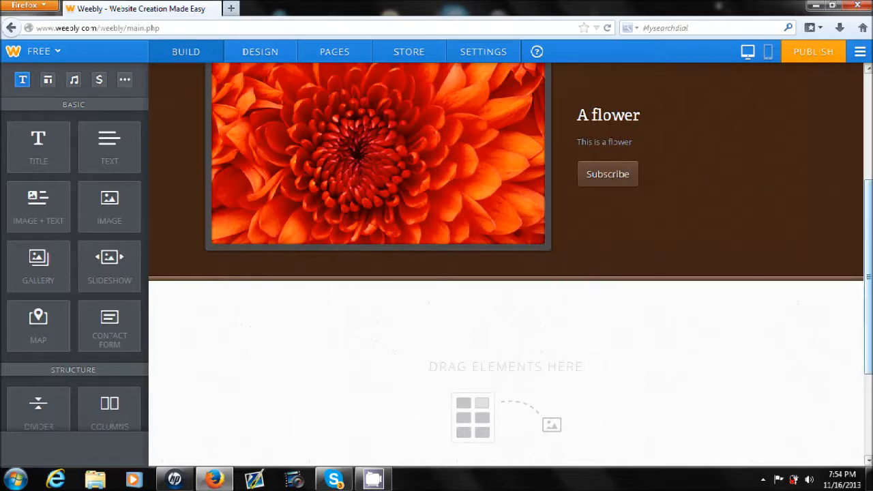
- Review the What's New page from header to footer and go back through the site navigation to the Home page
scroll(854, 259, "down", 2)
scroll(504, 272, "down", 2)
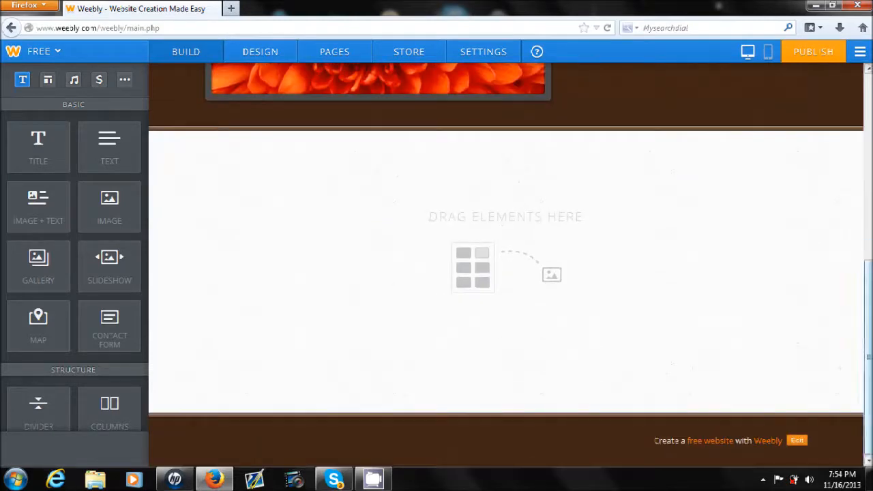
scroll(730, 278, "up", 6)
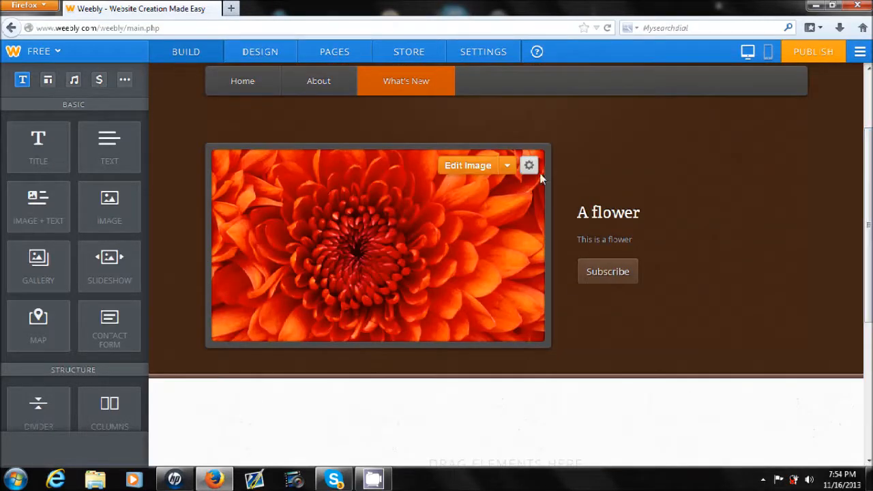
scroll(344, 315, "down", 4)
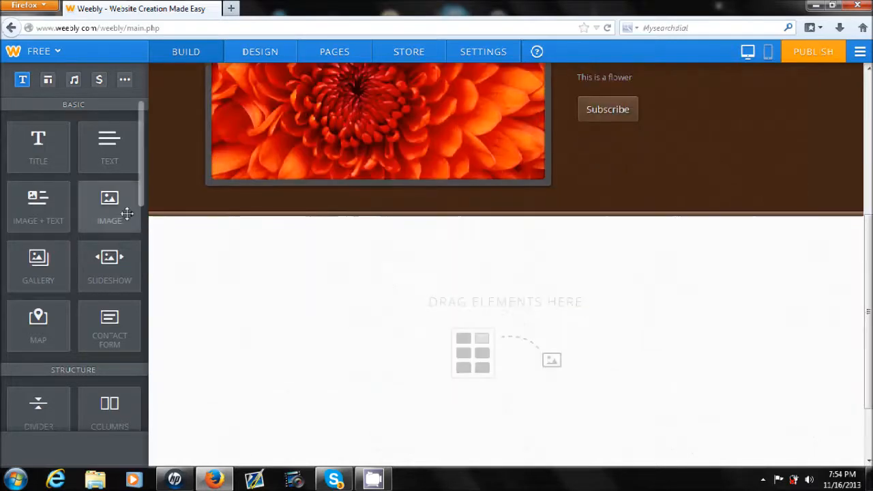
left_click_drag(141, 152, 178, 126)
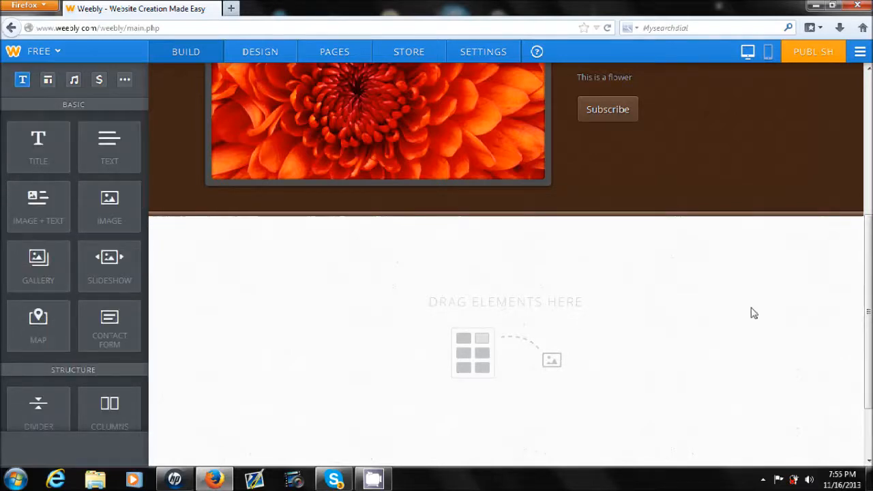
left_click_drag(868, 312, 868, 170)
left_click_drag(869, 123, 870, 139)
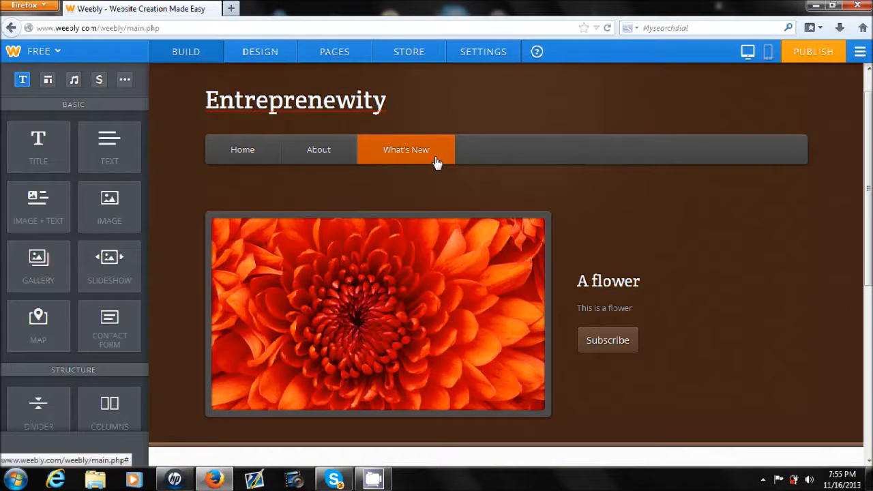
left_click(324, 158)
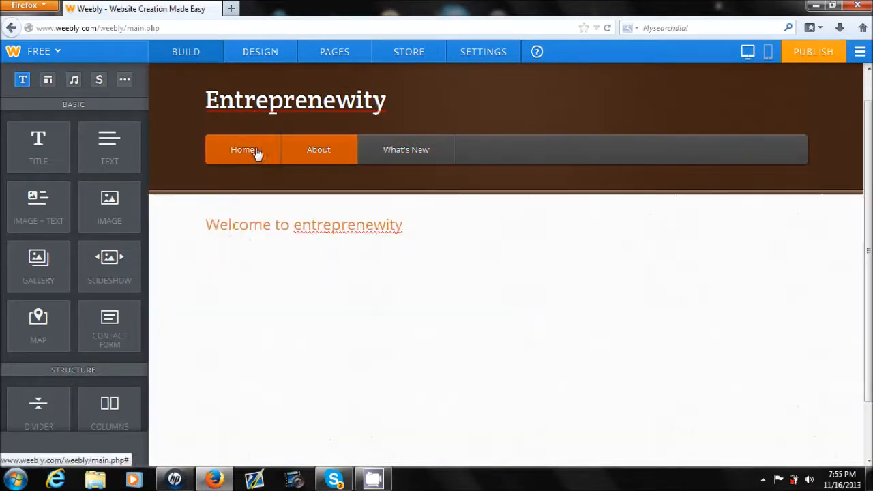
left_click(257, 153)
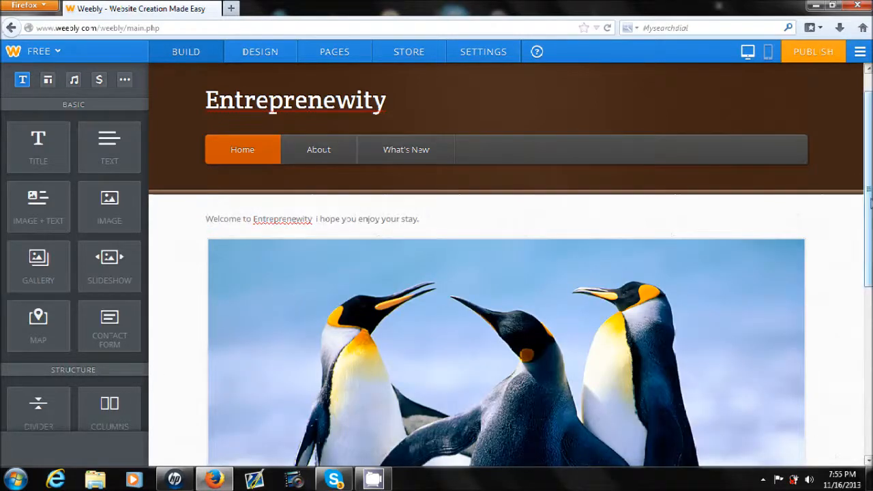
- Review the Home page header and content, and inspect the links behind the social icons
left_click_drag(869, 203, 867, 184)
mouse_move(293, 122)
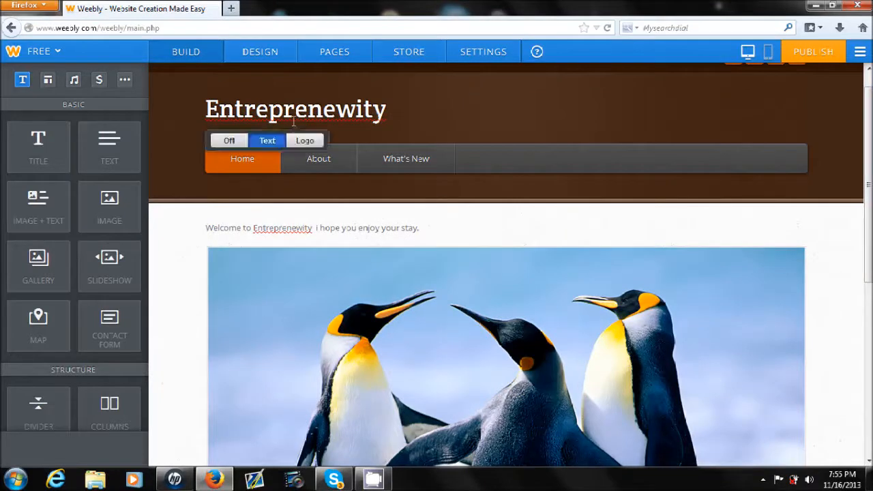
left_click_drag(868, 124, 868, 106)
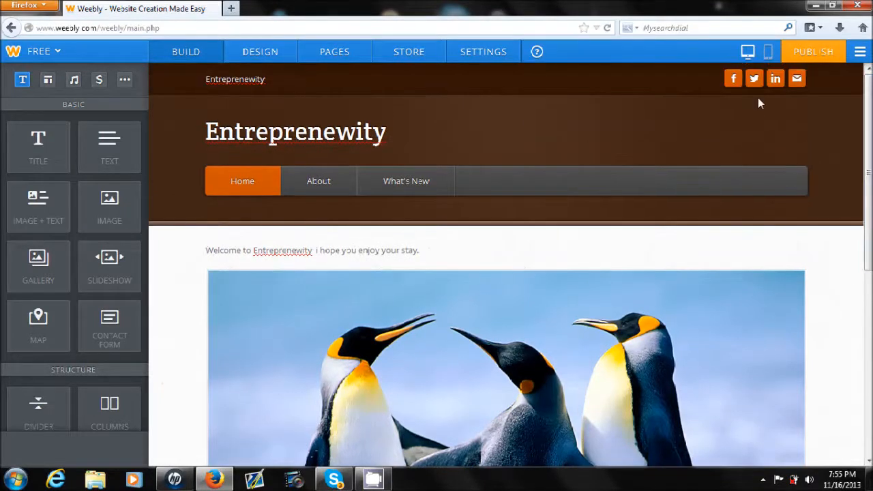
left_click(741, 86)
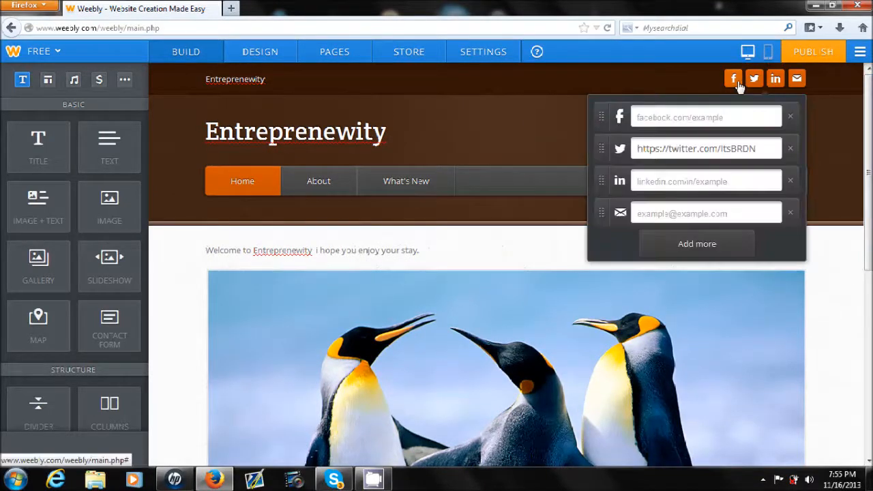
left_click(468, 136)
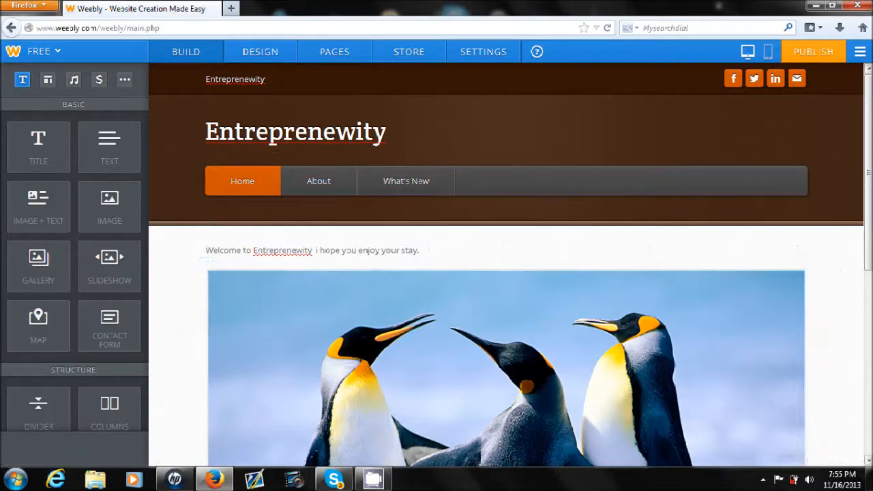
scroll(409, 170, "down", 5)
scroll(409, 171, "up", 5)
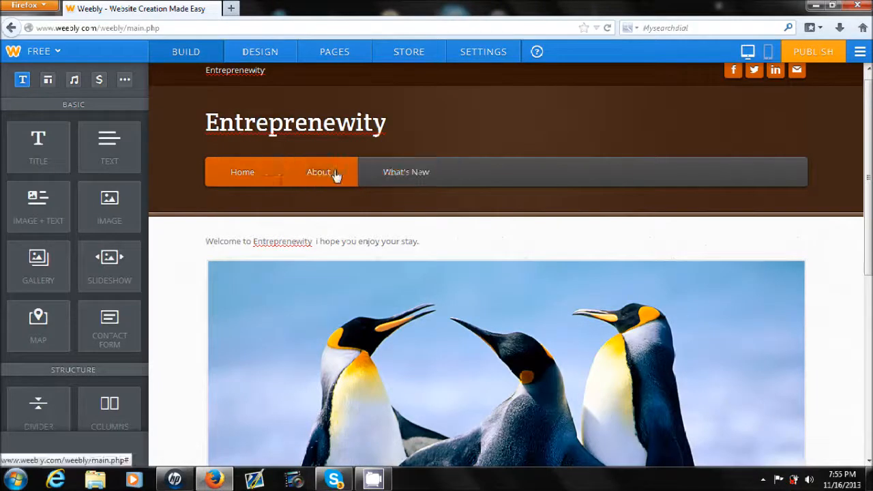
- Go to the About page through the site navigation and review it from header to footer
left_click(335, 175)
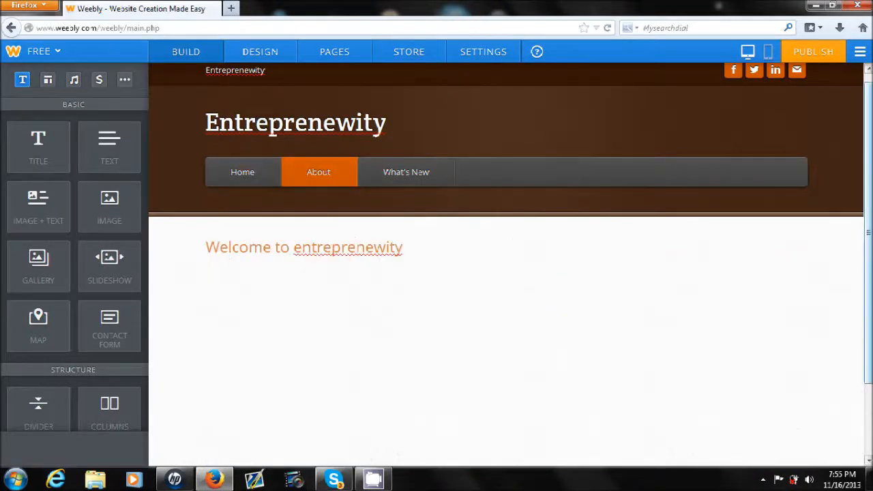
scroll(571, 340, "down", 2)
scroll(649, 171, "up", 1)
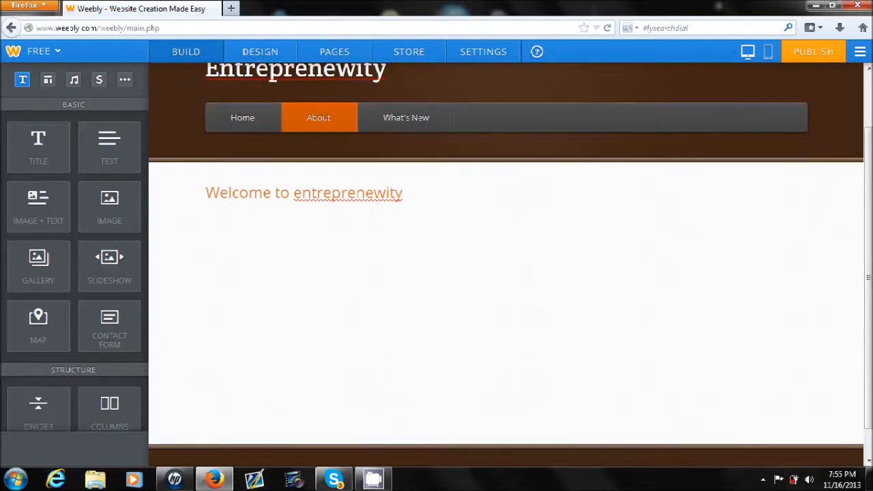
scroll(505, 264, "down", 1)
left_click(447, 174)
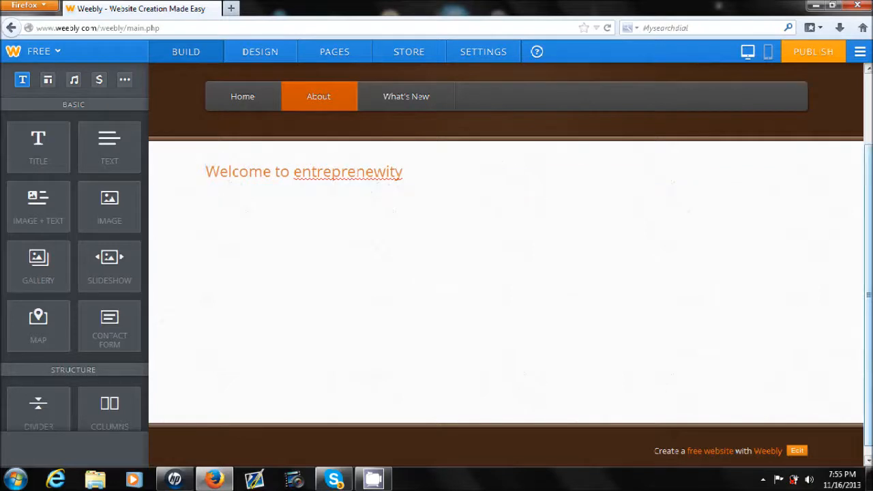
scroll(449, 173, "up", 1)
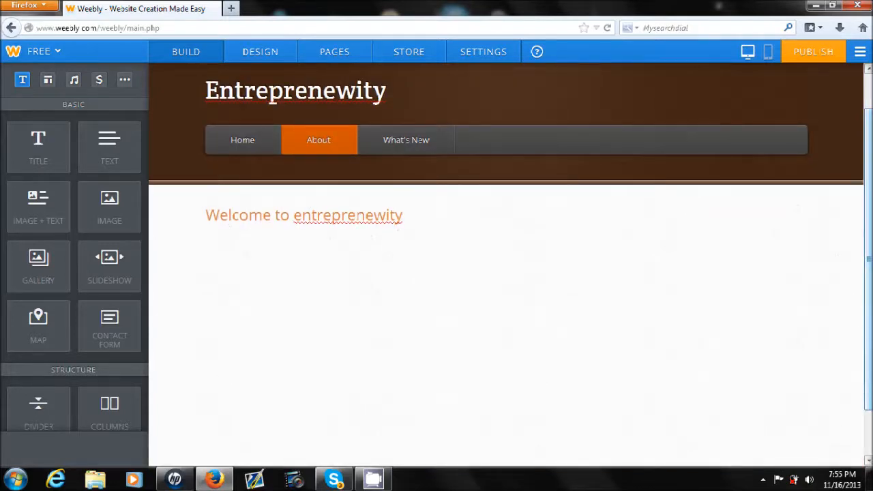
- Check the flower section of the What's New page and return to the Home page
left_click(391, 144)
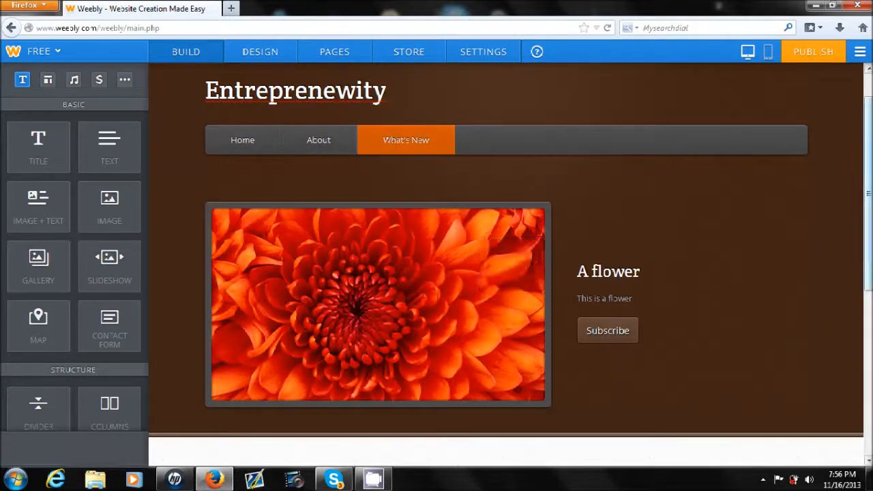
scroll(504, 273, "down", 2)
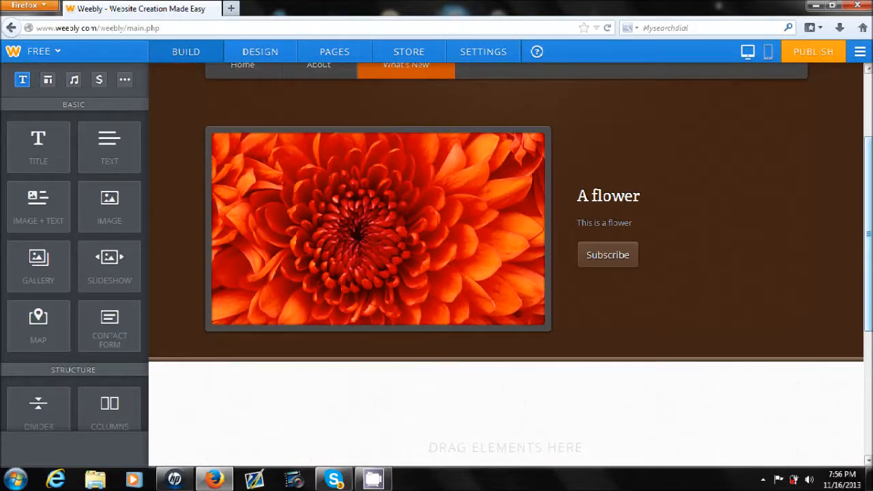
scroll(490, 85, "up", 3)
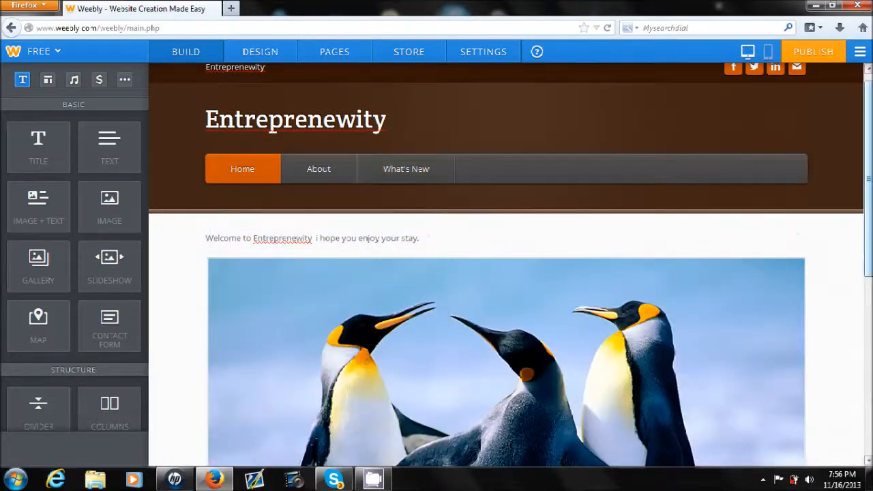
left_click_drag(868, 178, 867, 172)
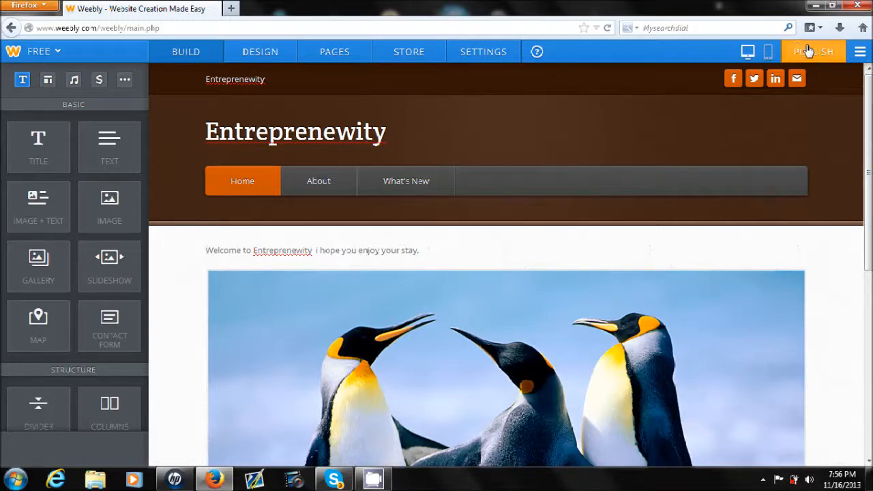
- Publish the site on the Weebly subdomain "Aawsometutorail" and open the live website
left_click(829, 58)
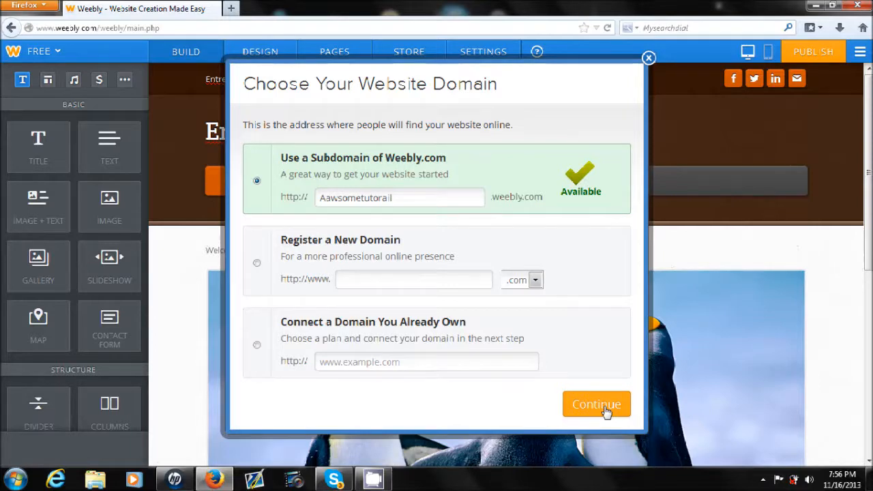
left_click(605, 407)
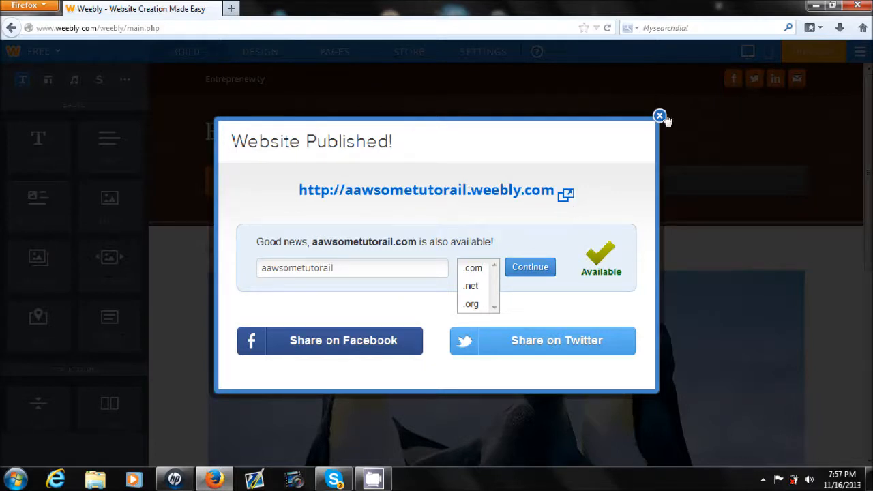
left_click(515, 193)
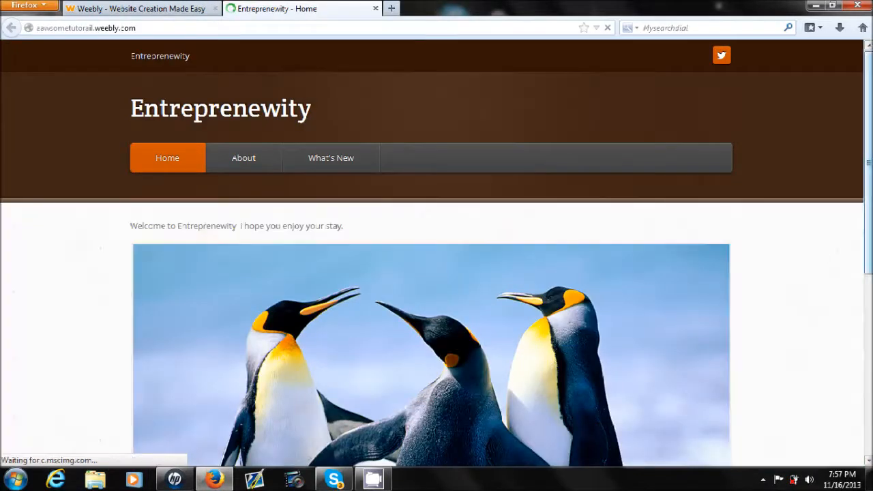
- Look through the live Home page down past the penguin image and back to its header
scroll(436, 273, "down", 2)
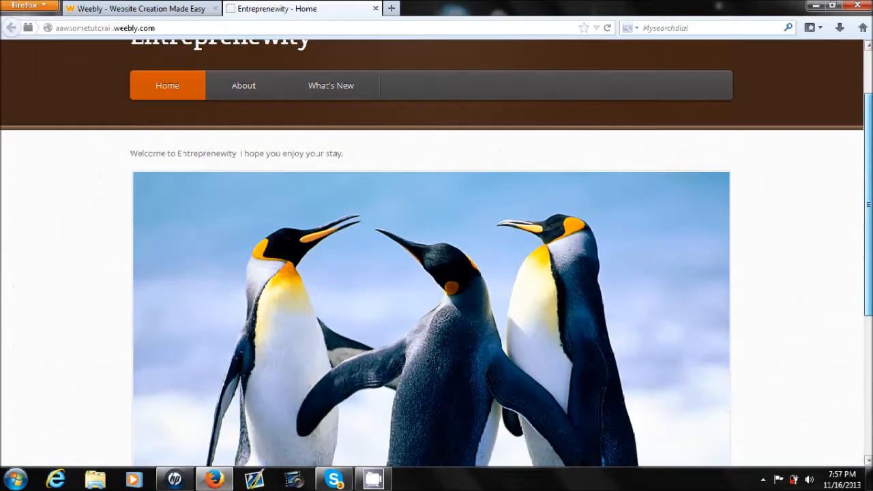
scroll(437, 273, "down", 5)
scroll(437, 273, "up", 3)
scroll(413, 93, "up", 4)
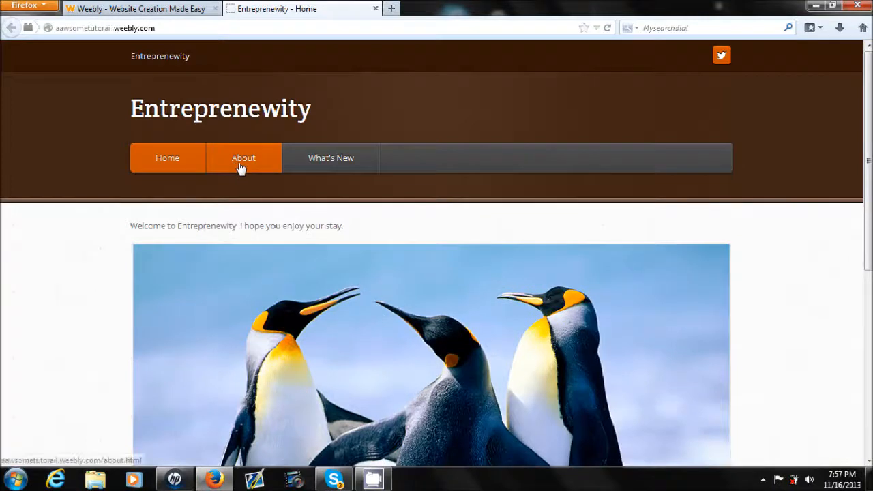
- Check the live About and What's New pages, closing the pop-up advertising tab, and return to the live Home page
left_click(240, 168)
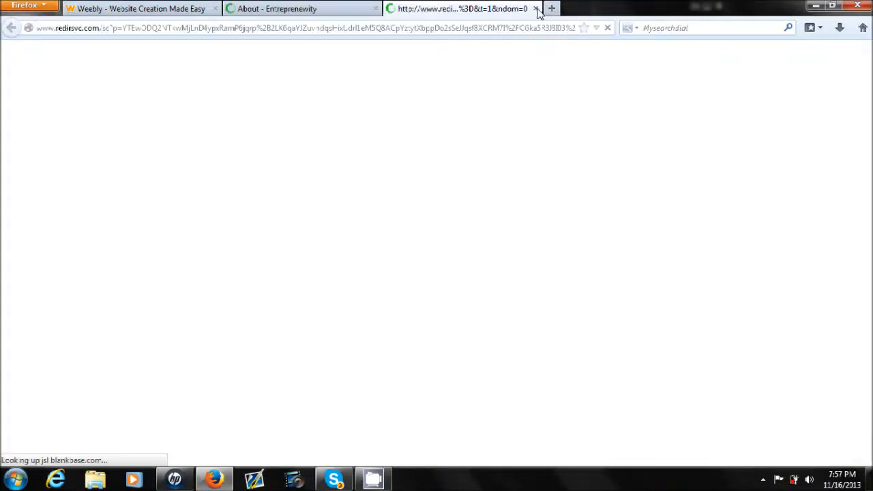
left_click(535, 9)
scroll(334, 54, "down", 2)
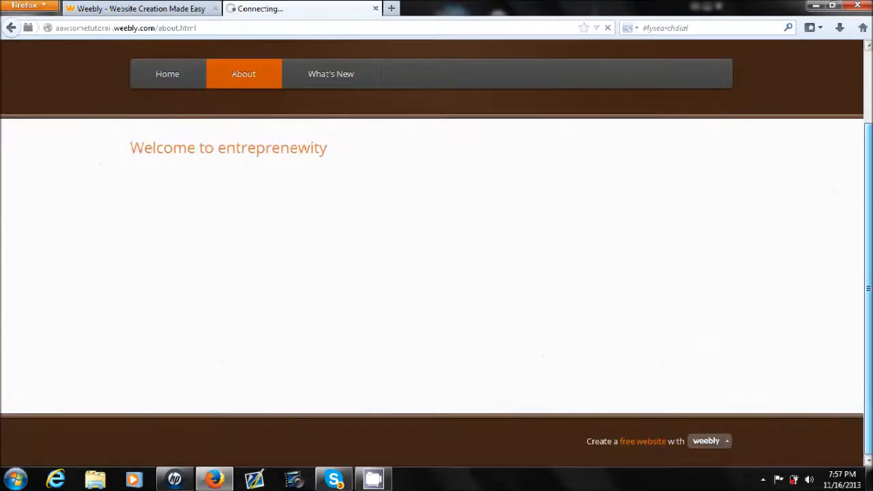
left_click(331, 145)
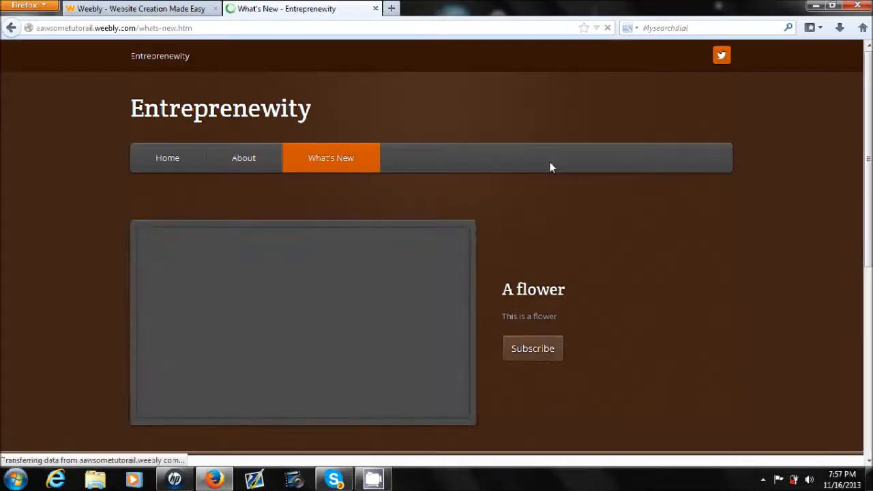
mouse_move(868, 205)
left_mouse_down()
mouse_move(868, 340)
mouse_move(867, 203)
left_mouse_up()
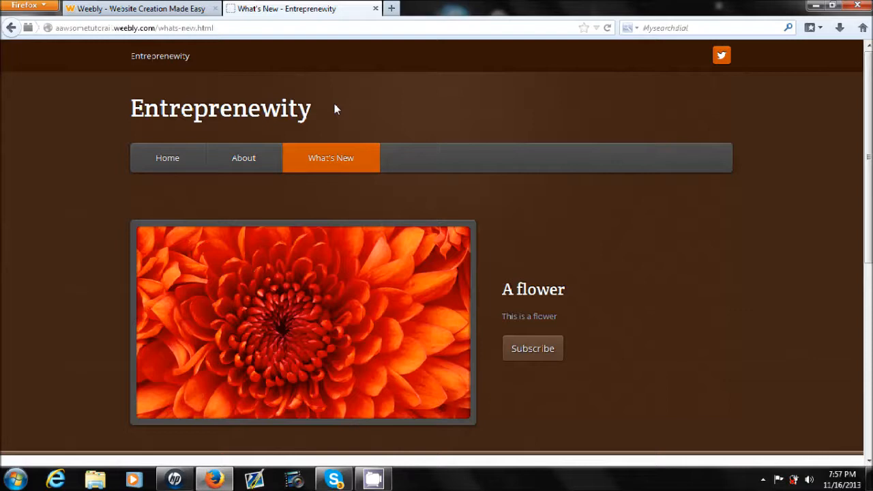
left_click(163, 160)
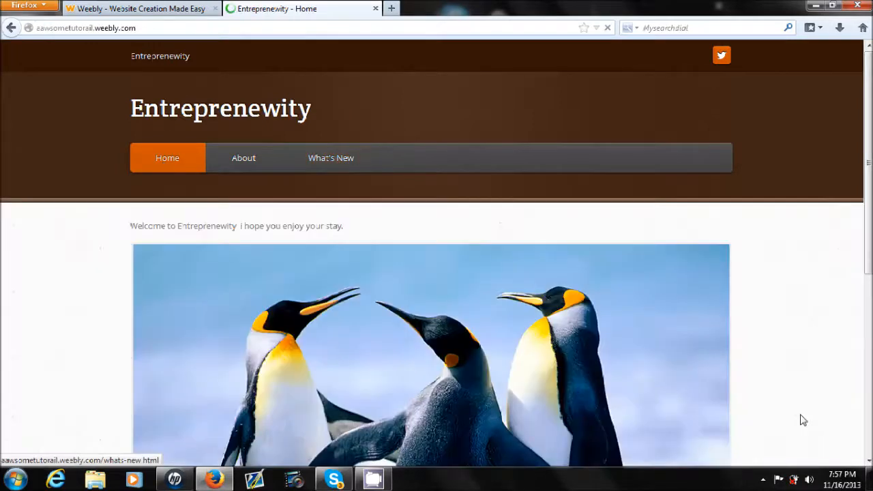
left_click(869, 479)
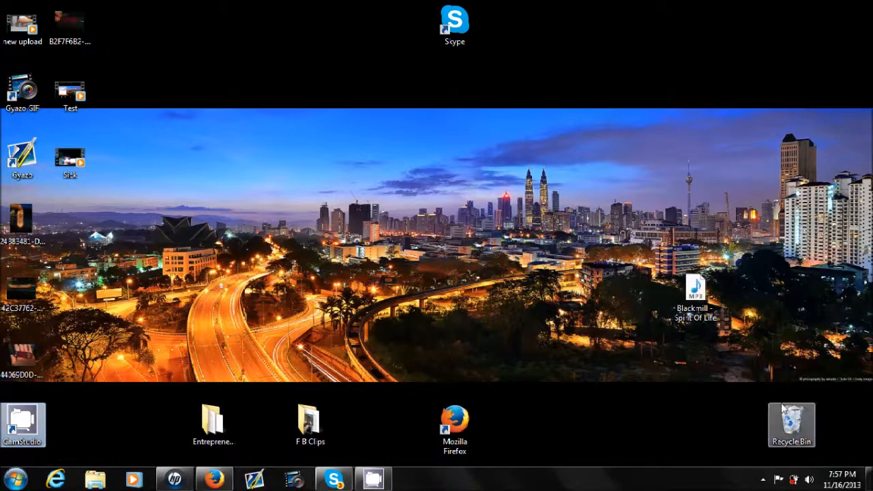
left_click(763, 479)
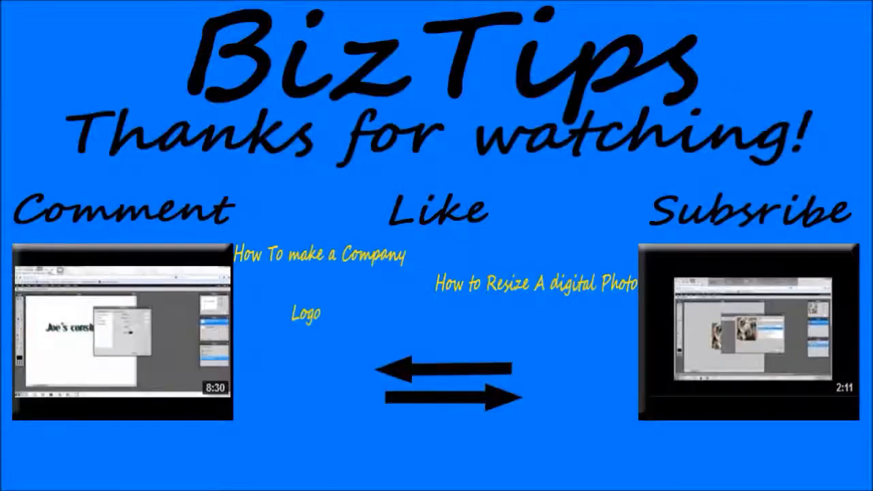